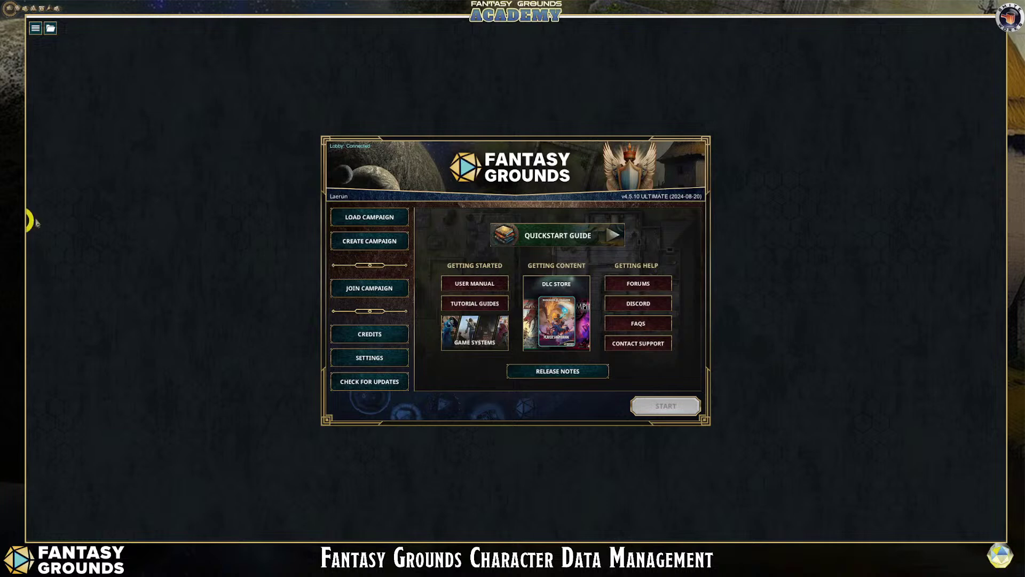
Load the campaign 5e_Chaarcter Management and close the Underdark_tunnels_Raised_walkways map.
left_click(373, 224)
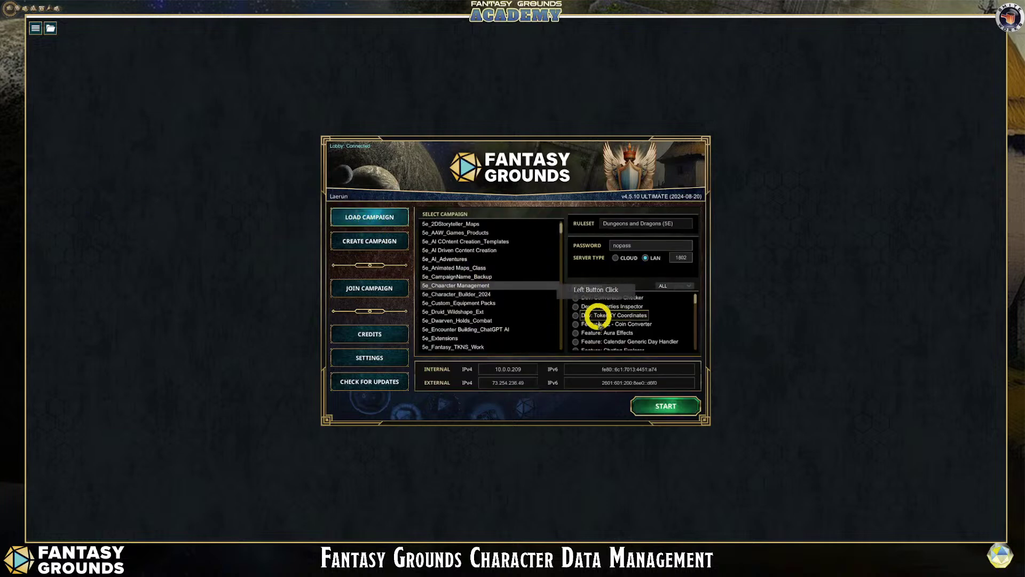
left_click(674, 408)
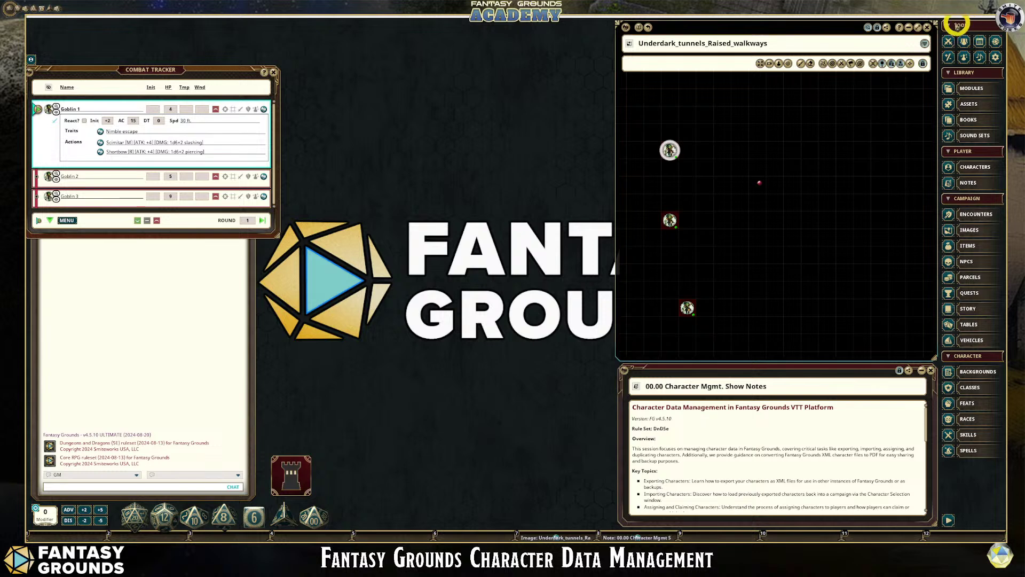
left_click(927, 27)
Review the overview and key topics in the 00.00 Character Mgmt. Show Notes and lock the note.
left_click(663, 436)
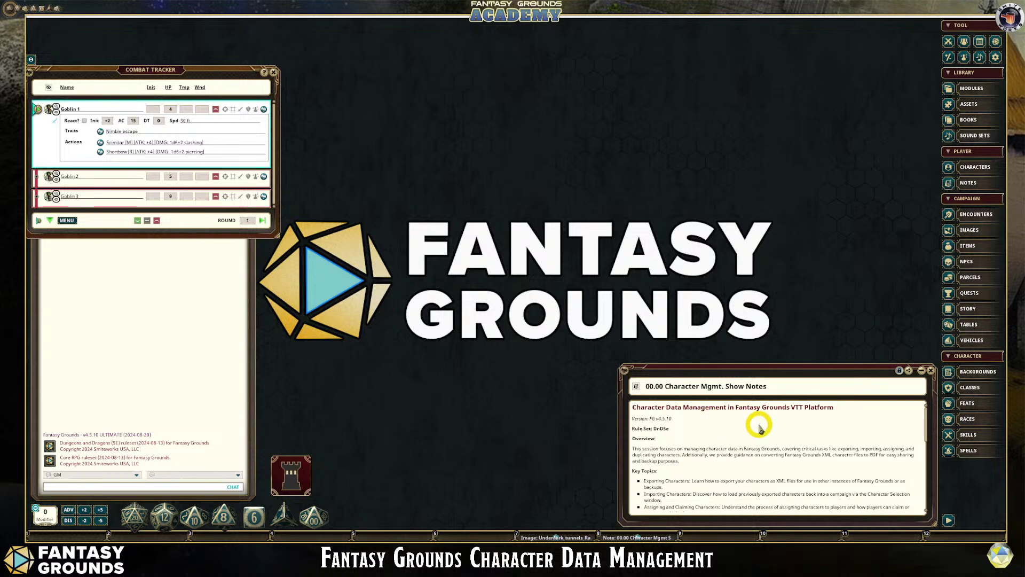
scroll(758, 426, "down", 1)
scroll(758, 426, "up", 1)
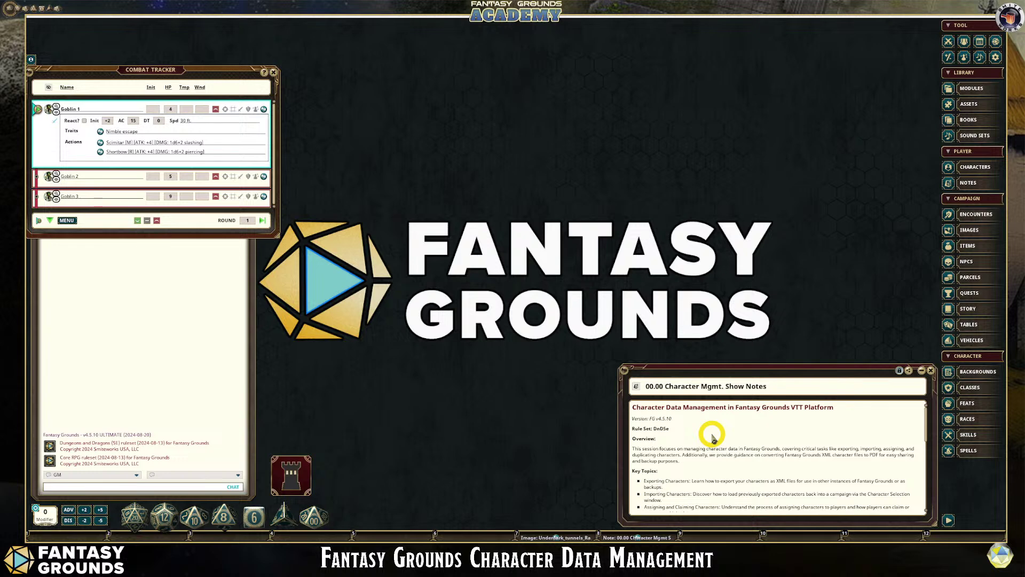
scroll(767, 478, "down", 1)
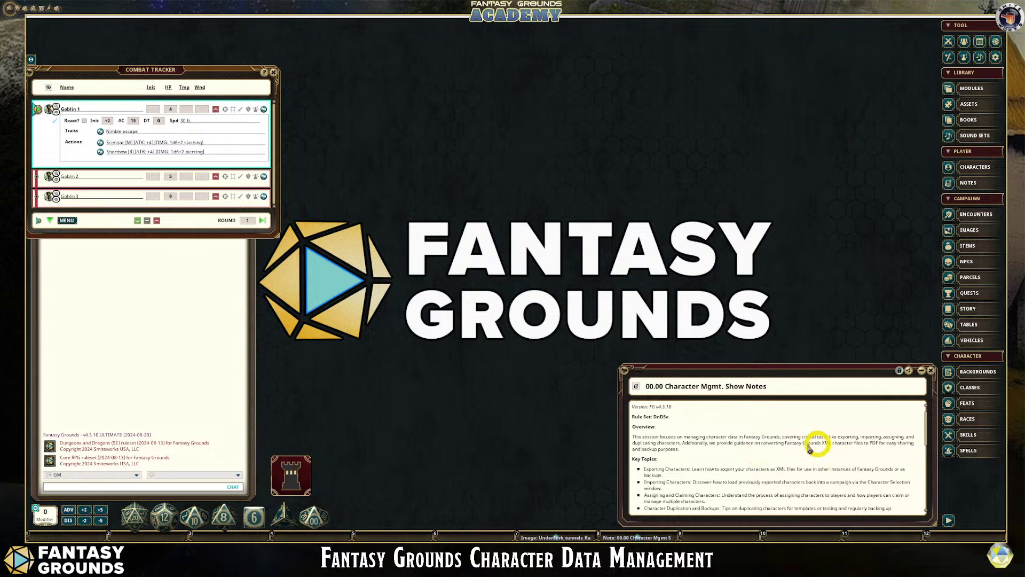
scroll(801, 446, "down", 1)
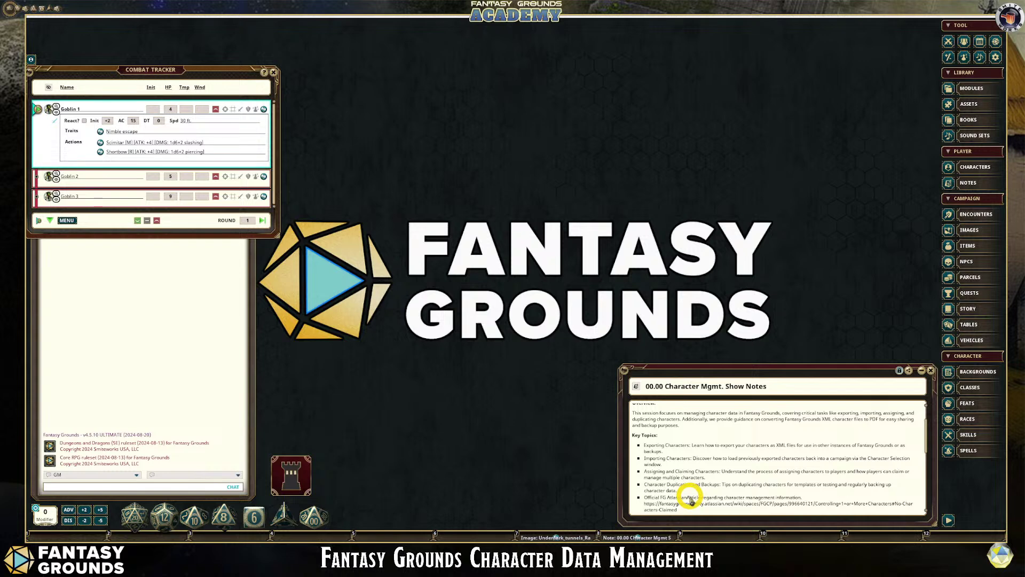
left_click(900, 370)
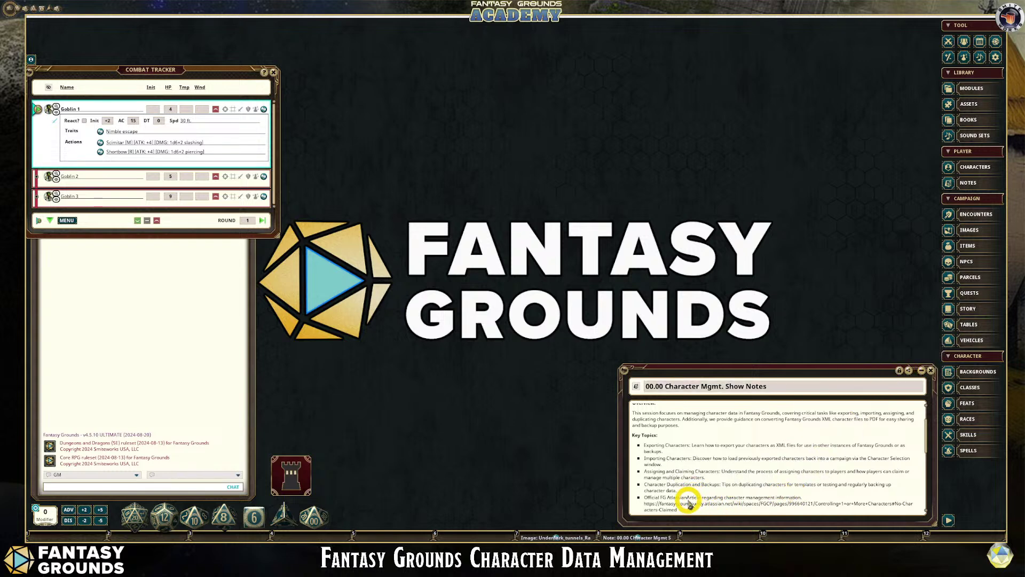
Read the article links, XML to PDF conversion section, important notes and resources in the show notes.
scroll(755, 470, "down", 2)
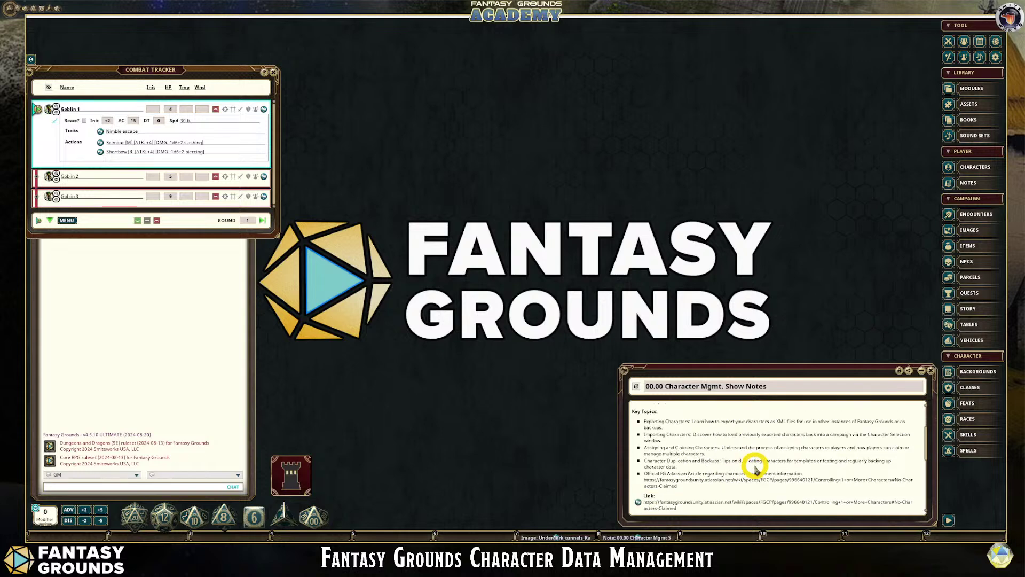
scroll(756, 469, "down", 3)
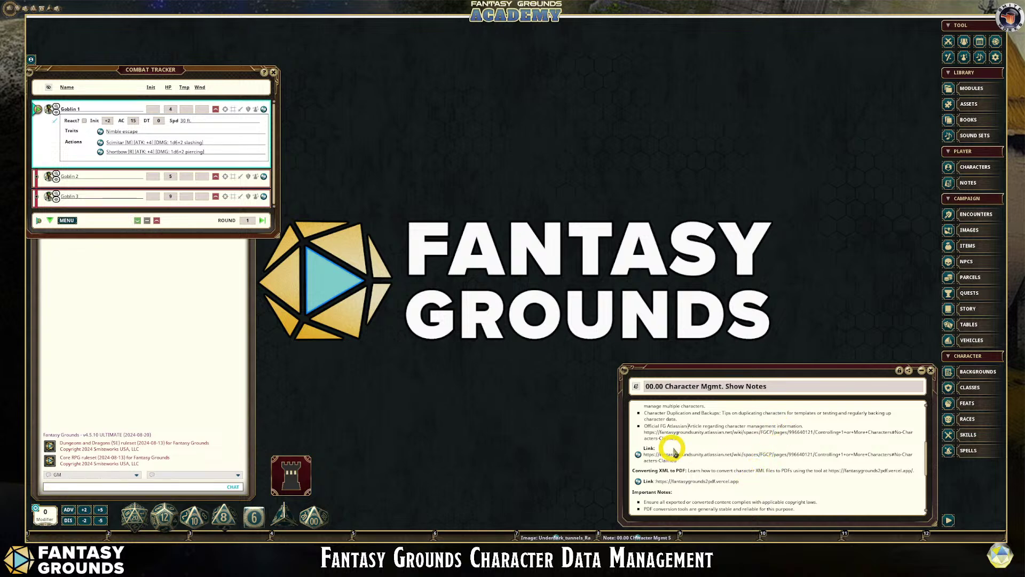
scroll(681, 460, "up", 1)
scroll(689, 467, "down", 1)
scroll(697, 473, "down", 5)
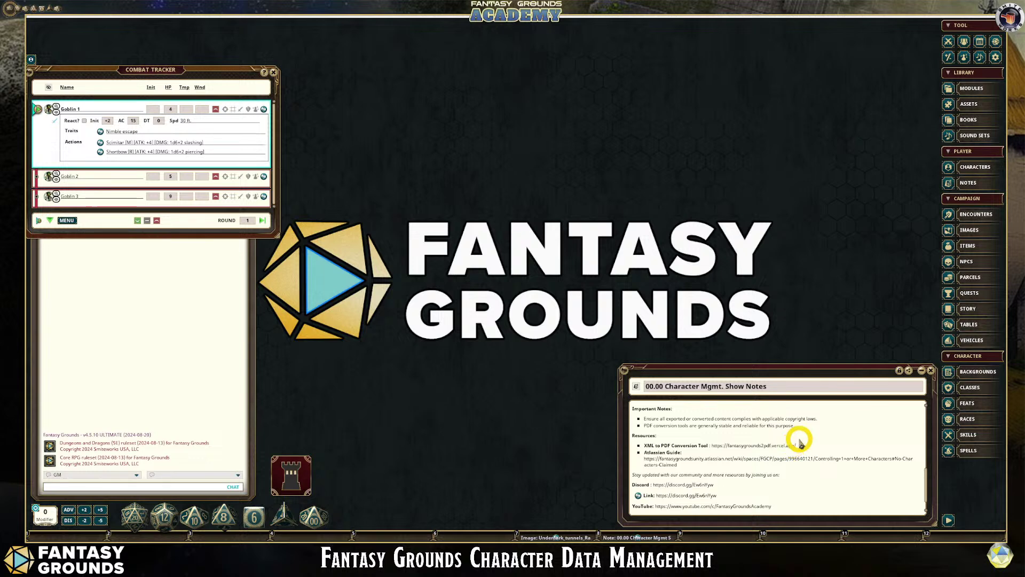
scroll(801, 443, "up", 1)
scroll(801, 442, "up", 5)
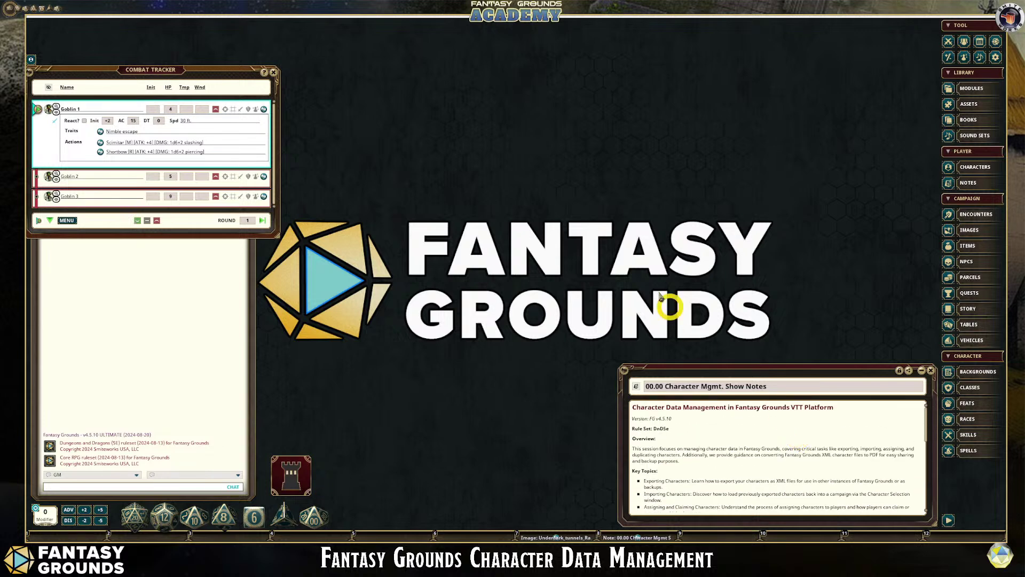
Check which modules are loaded in the campaign and close the module list.
left_click(965, 88)
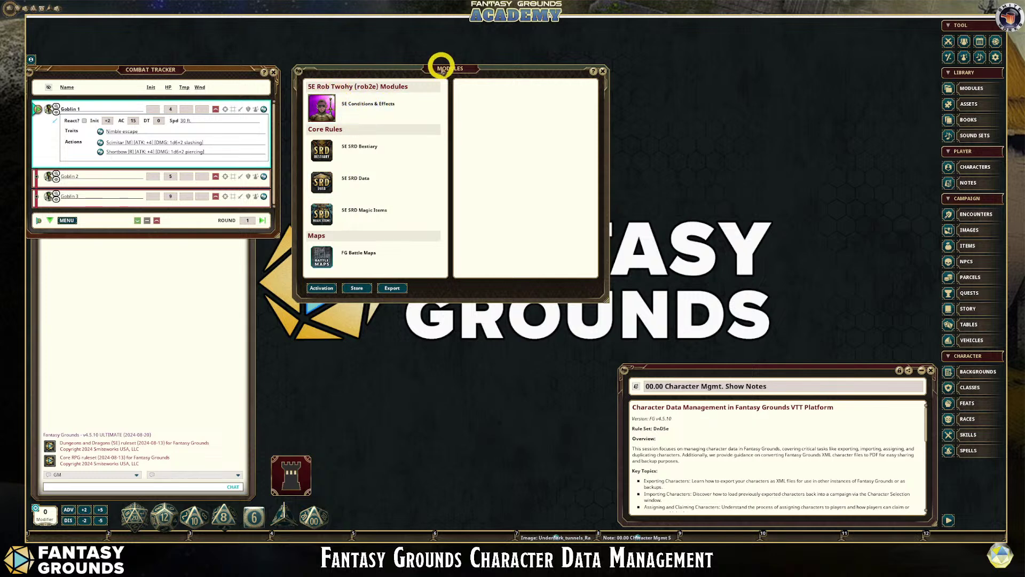
left_click(603, 71)
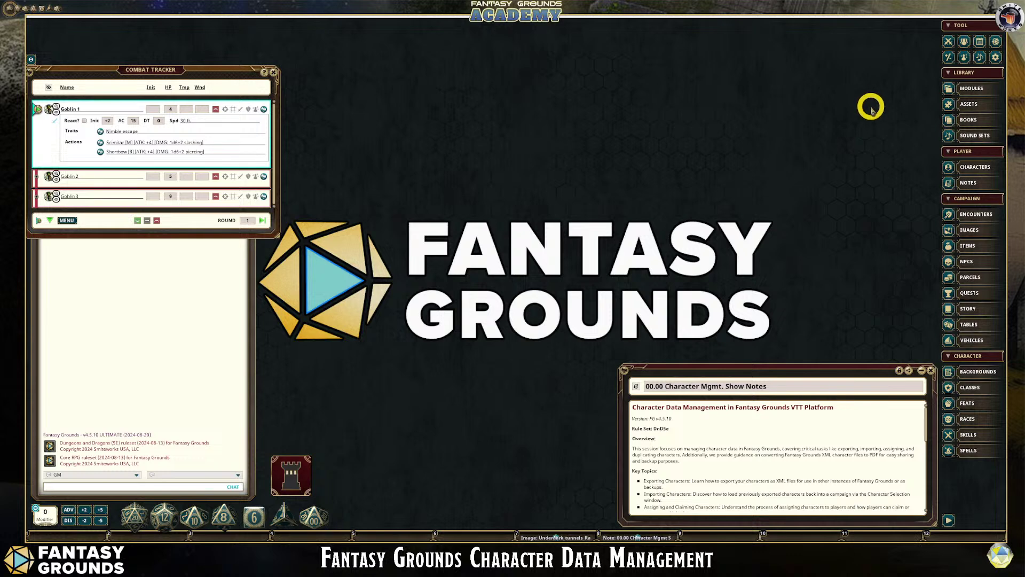
Search the importable characters for Dorrug and import the level 3 version from the 5e_Spells_Effects campaign.
left_click(964, 170)
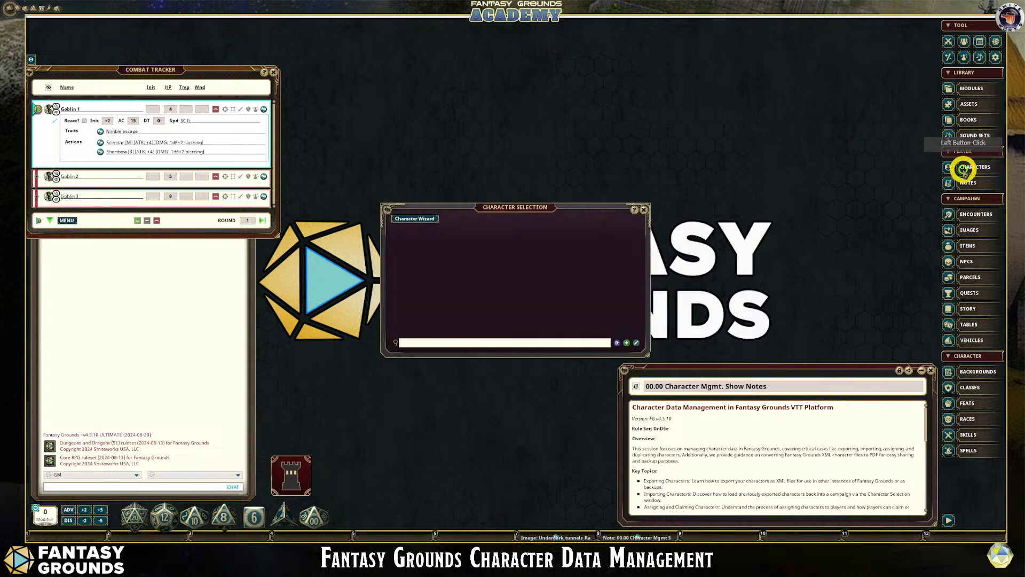
left_click_drag(490, 207, 481, 155)
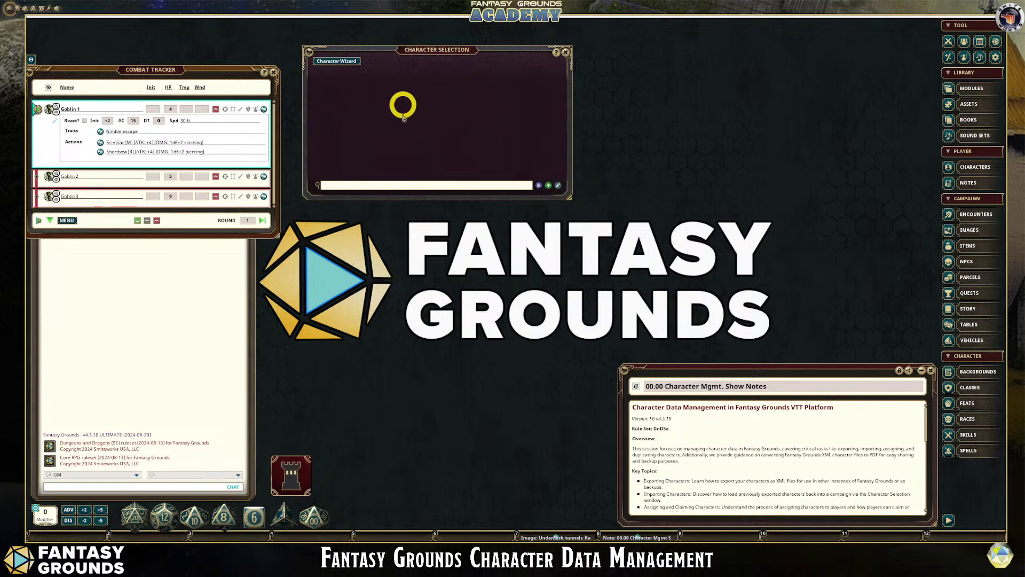
left_click(540, 186)
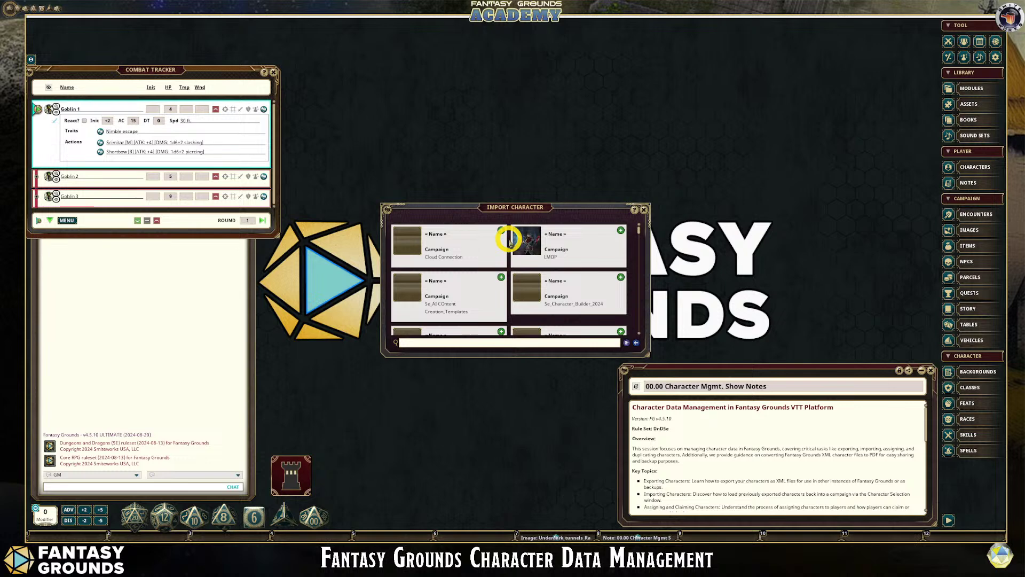
left_click_drag(507, 209, 423, 43)
left_click(350, 178)
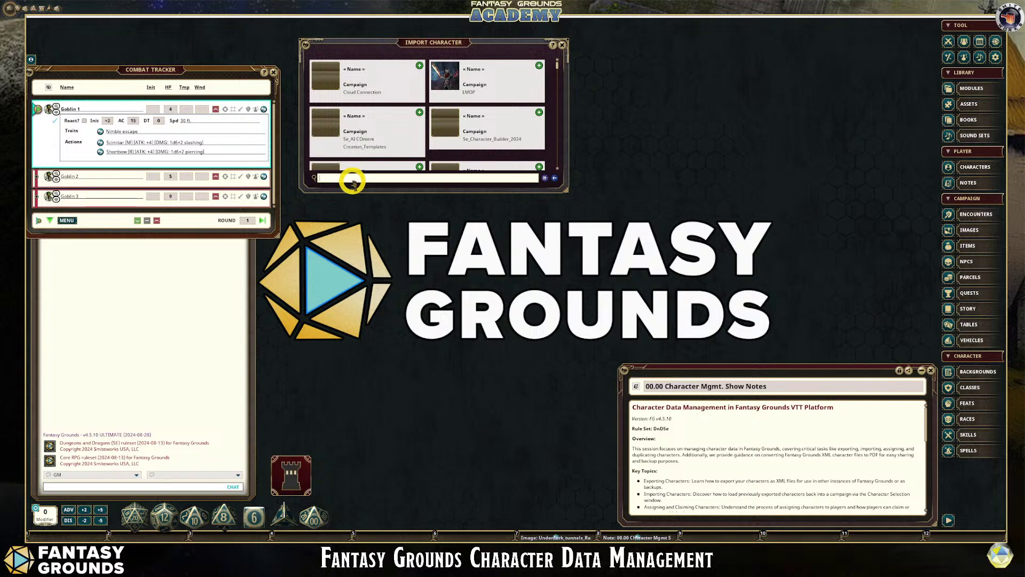
type("Dorrug")
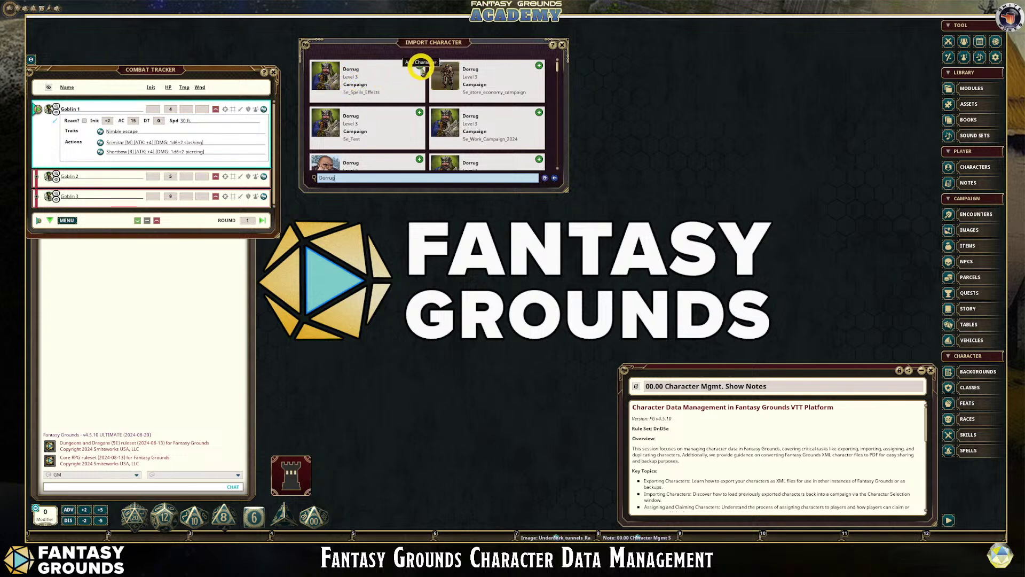
left_click(421, 68)
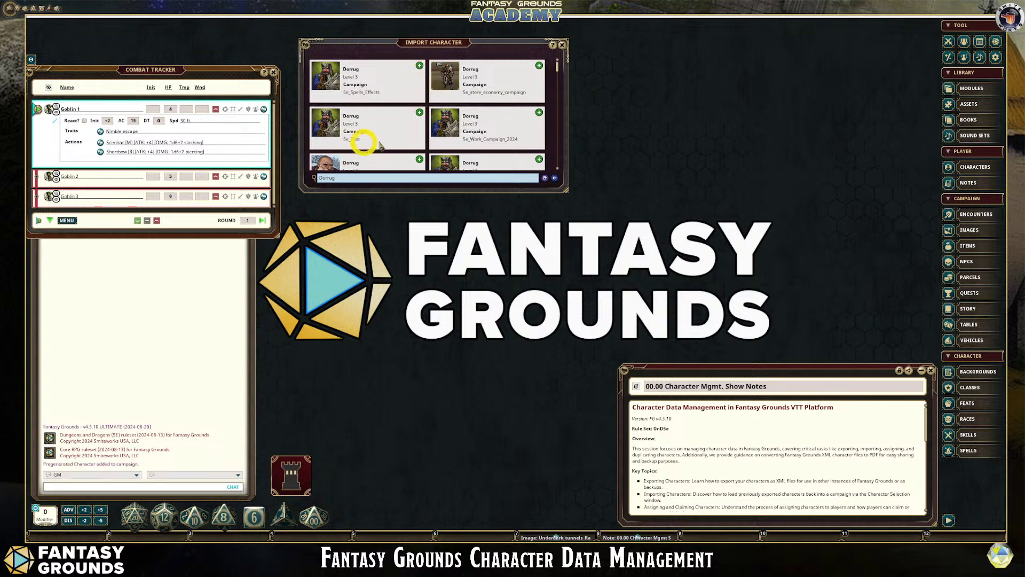
Search for Laerun instead, import Laerun (Half Elf, Male, Ranger) from the Character Creation 101 campaign, and close the import window.
left_click(352, 181)
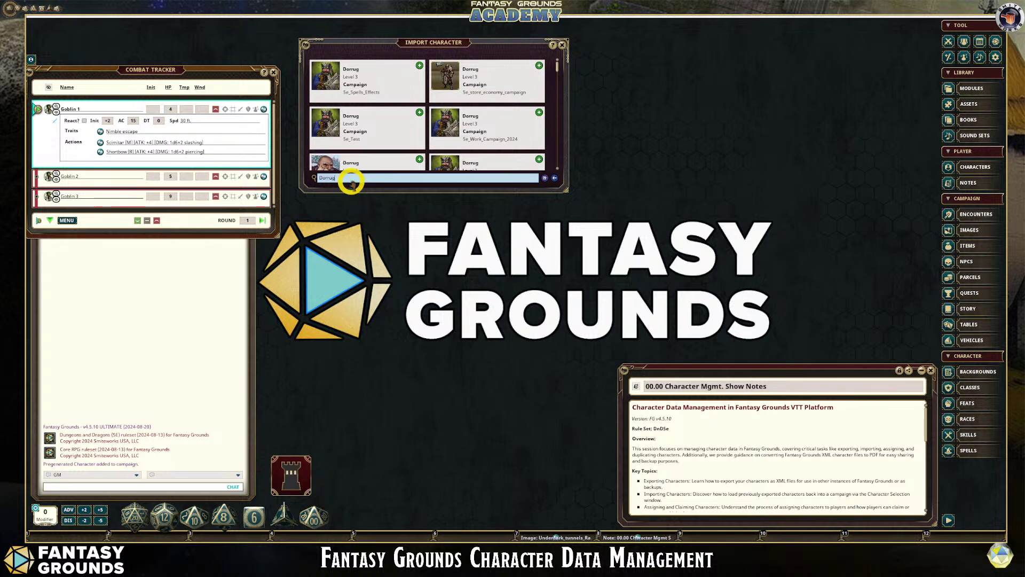
key("BackSpace")
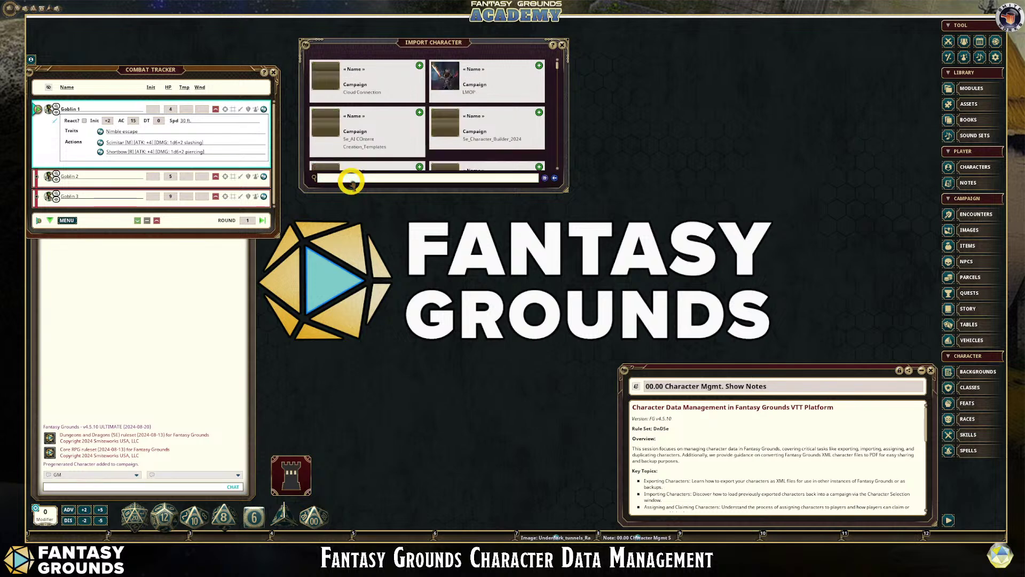
type("Laerun")
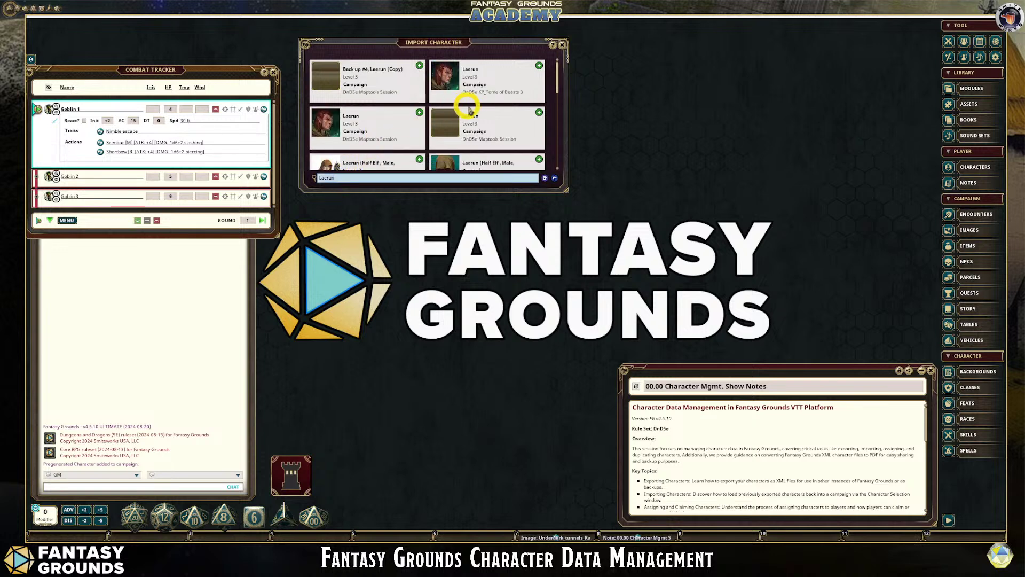
scroll(386, 123, "down", 2)
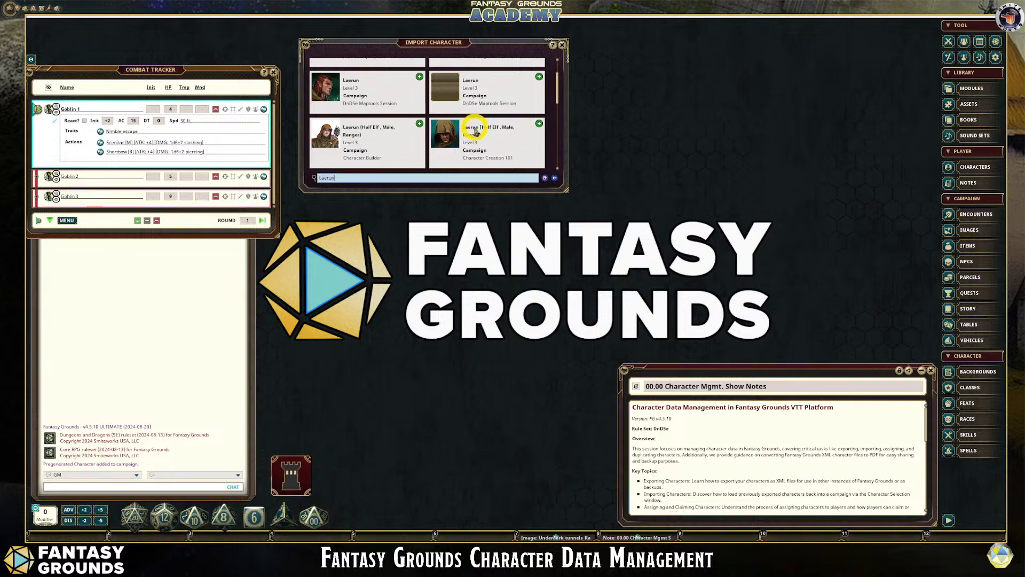
scroll(399, 132, "down", 1)
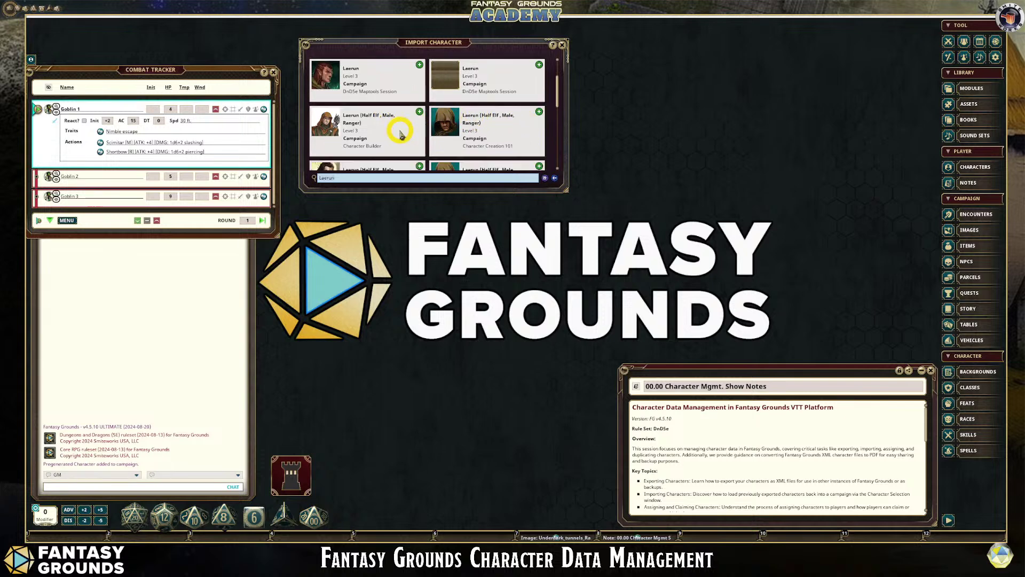
left_click(541, 113)
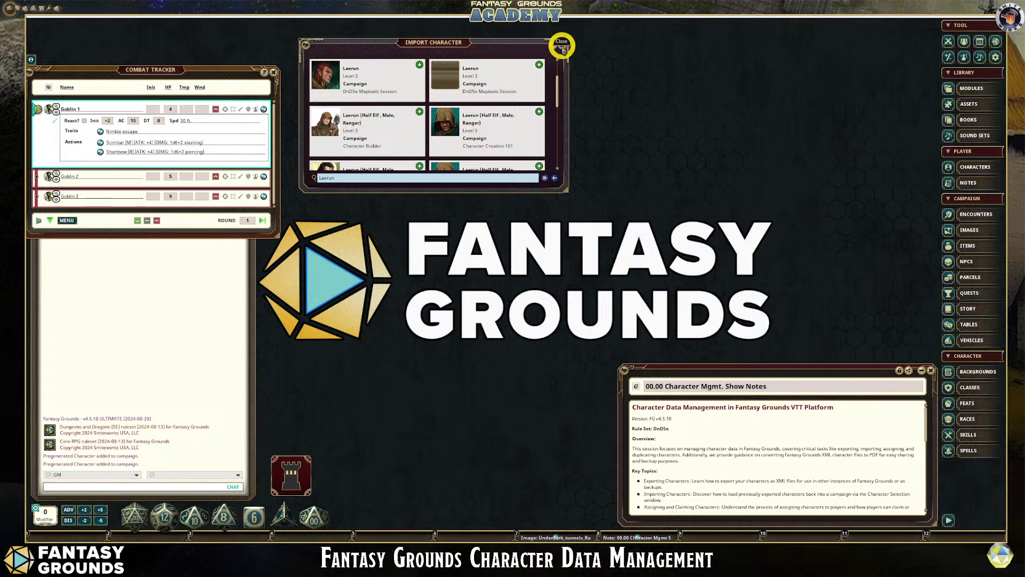
left_click(562, 48)
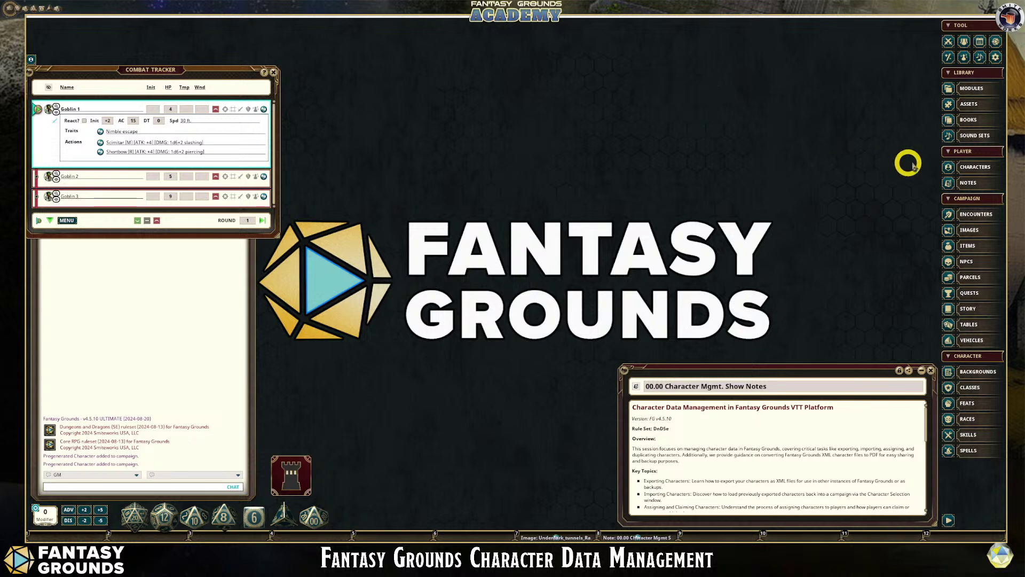
Open the character selection and inspect Dorrug's enlarged character sheet, closing the sheet when done.
left_click(961, 167)
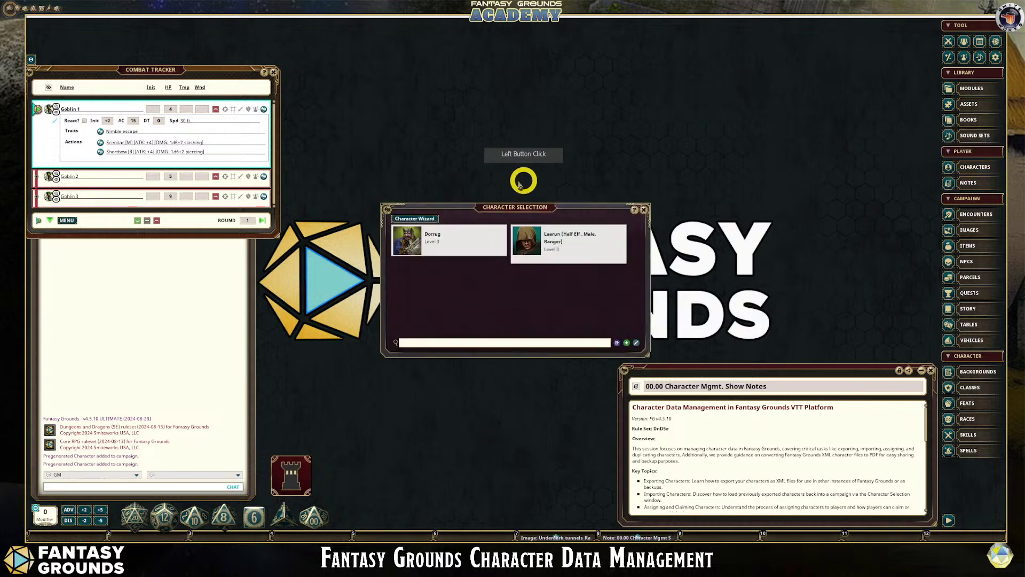
left_click_drag(502, 206, 413, 53)
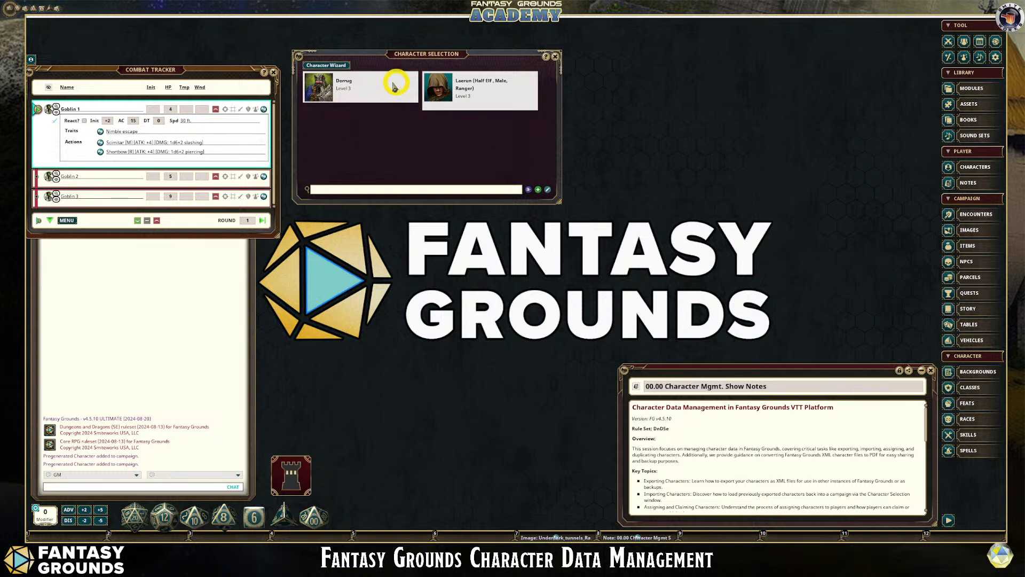
left_click_drag(467, 54, 806, 41)
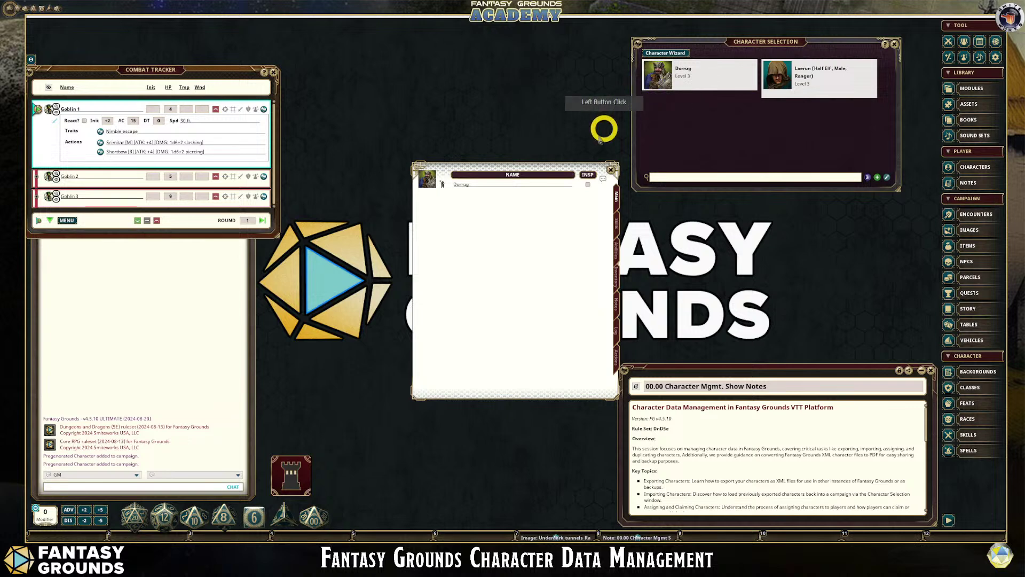
left_click_drag(506, 168, 376, 69)
left_click_drag(410, 297, 402, 446)
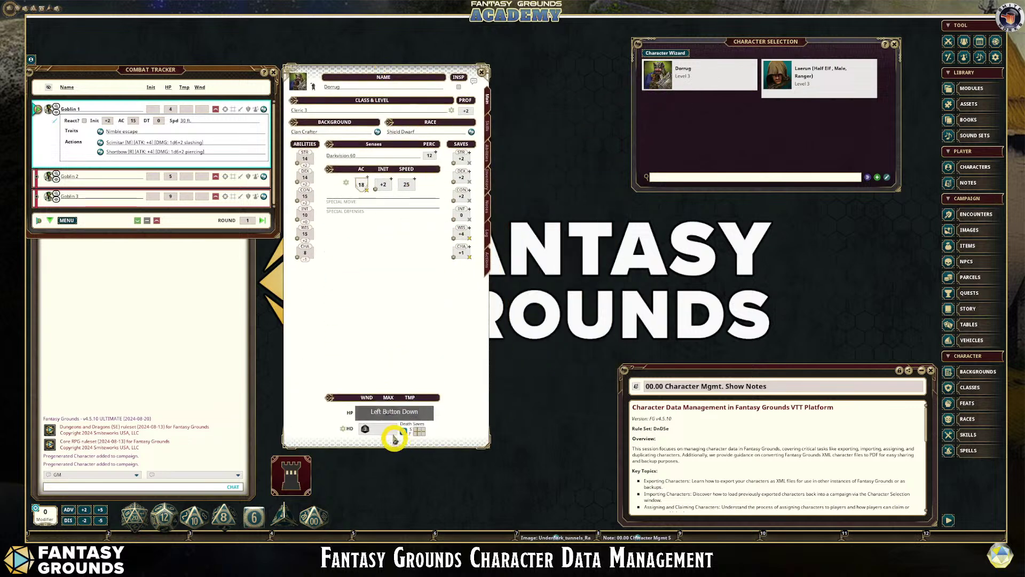
left_click(482, 71)
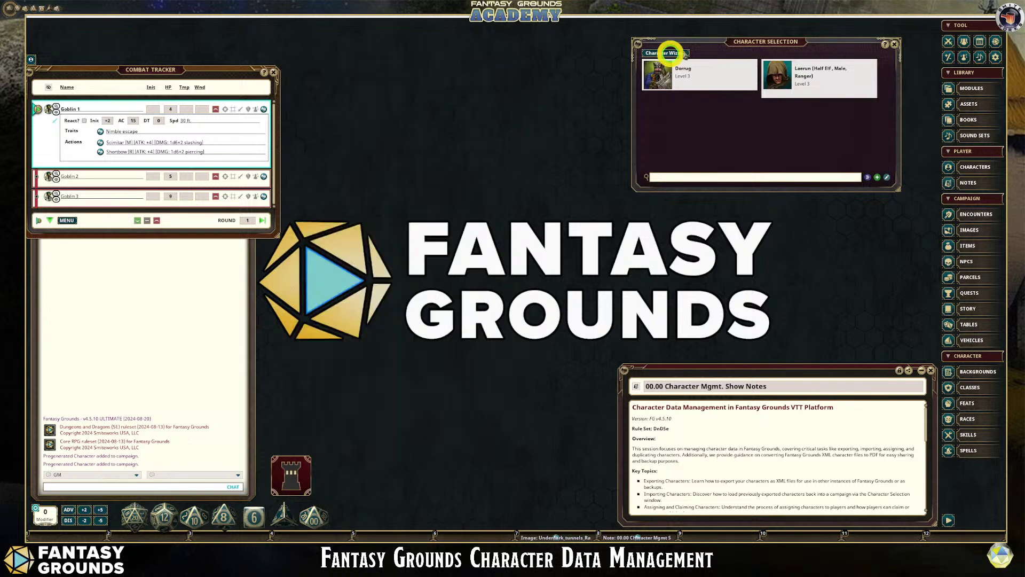
left_click_drag(746, 41, 403, 51)
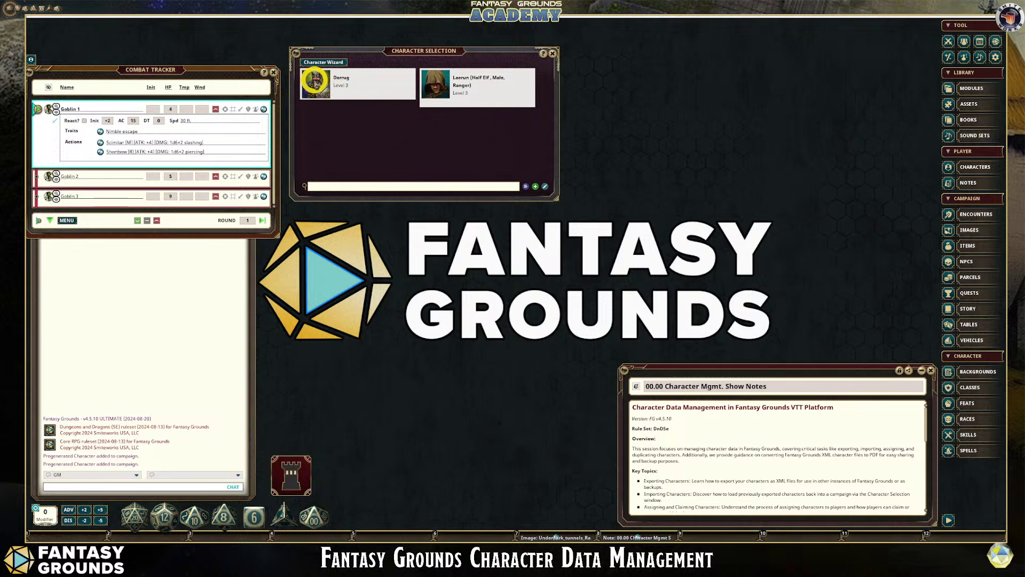
Look over the radial options available on Dorrug's entry and dismiss them.
right_click(310, 79)
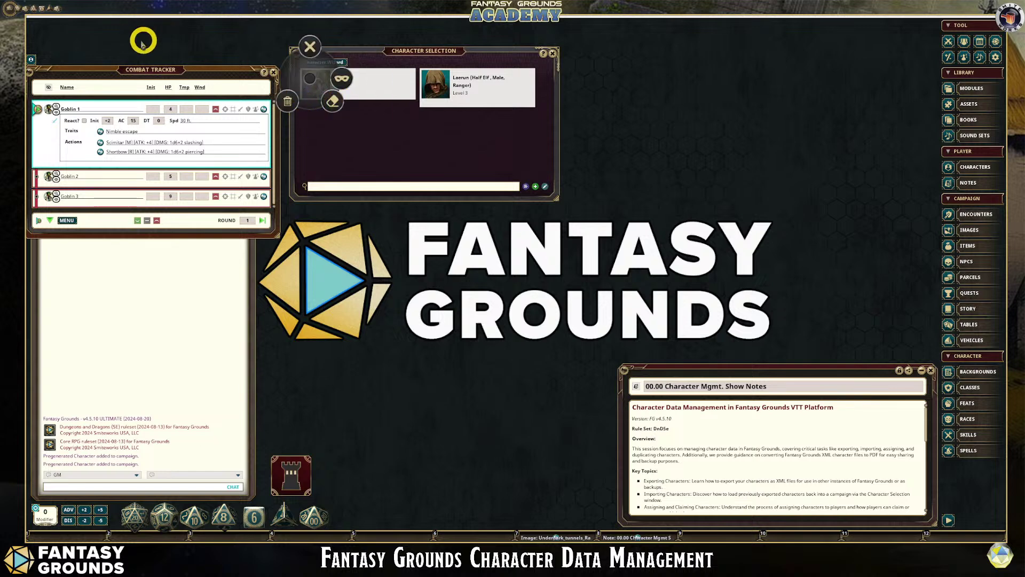
left_click(341, 133)
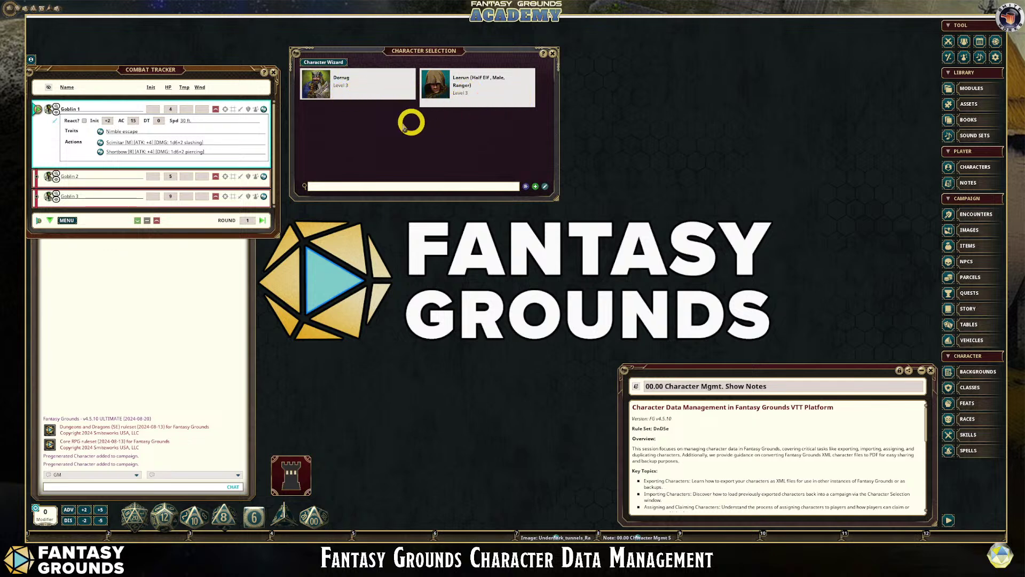
left_click(367, 130)
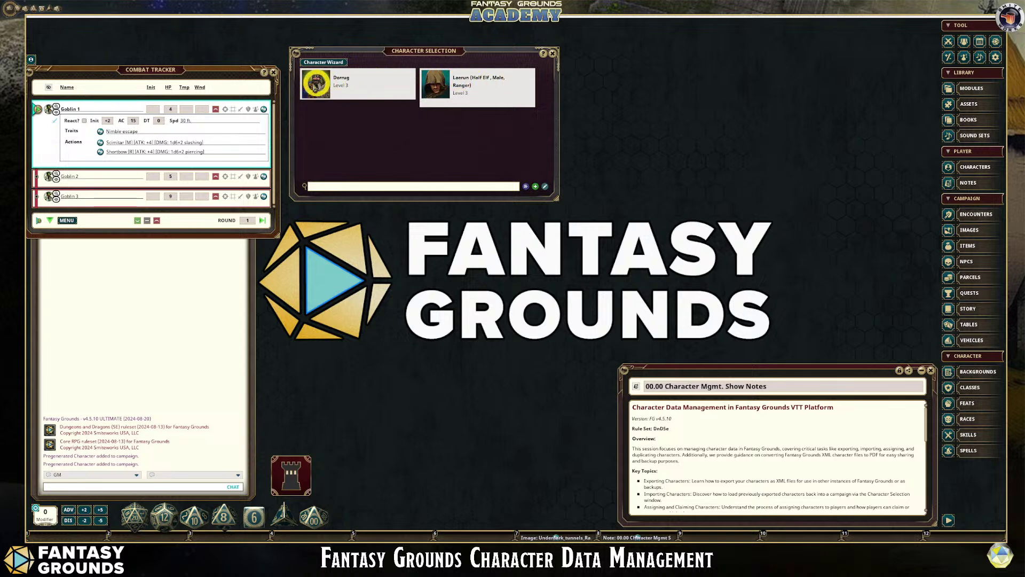
Inspect the character sheets of Dorrug and Laerun one after the other, closing each sheet when done.
left_click(314, 83)
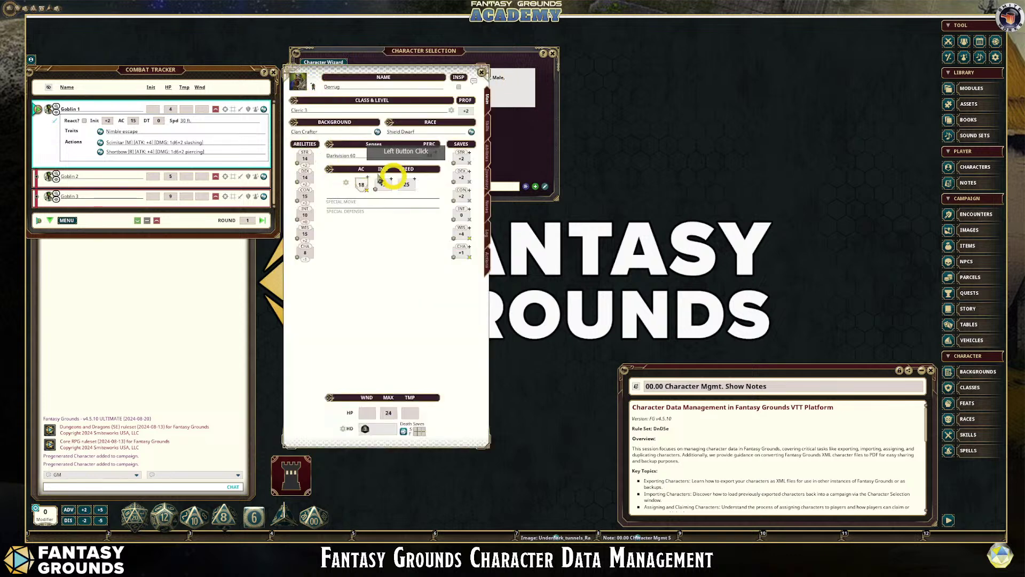
left_click(481, 72)
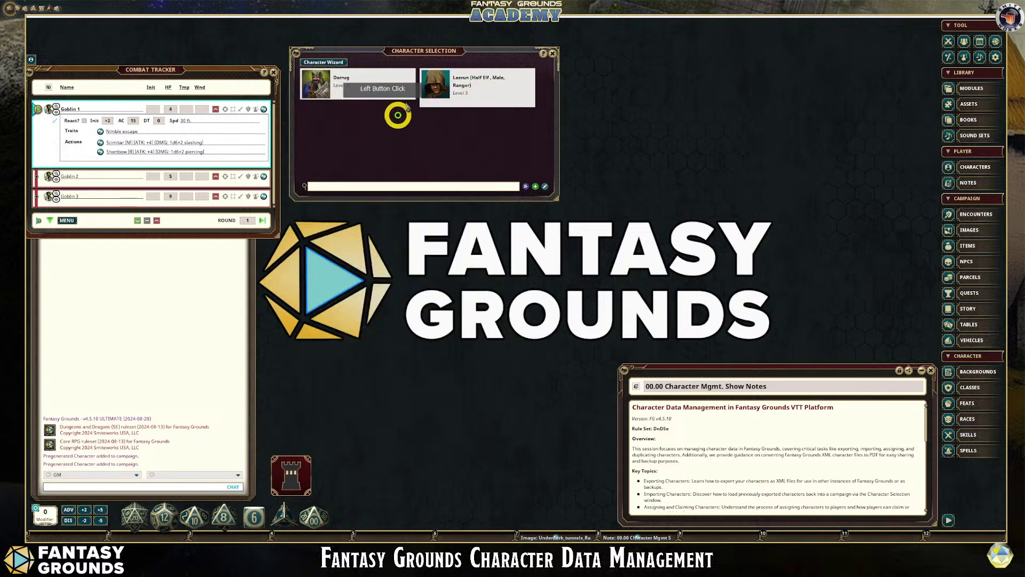
left_click(442, 83)
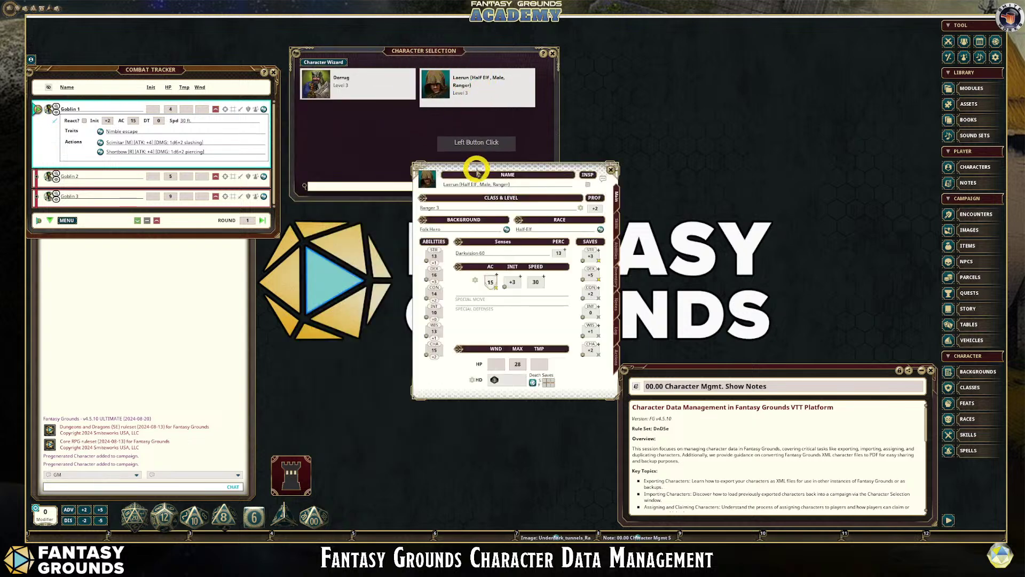
left_click_drag(473, 167, 347, 114)
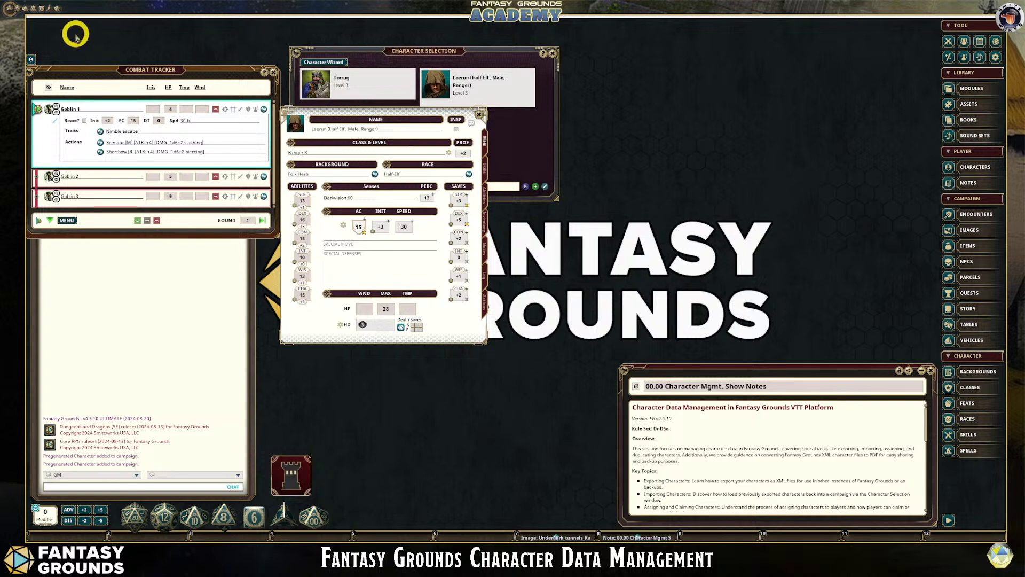
left_click(479, 114)
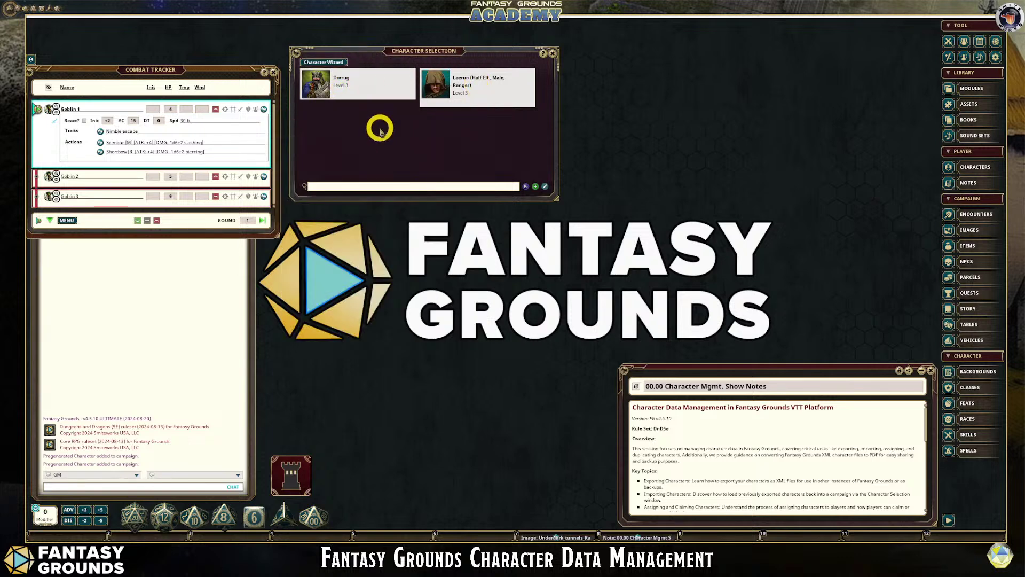
Look over the ownership options on Dorrug's entry and dismiss them.
right_click(315, 85)
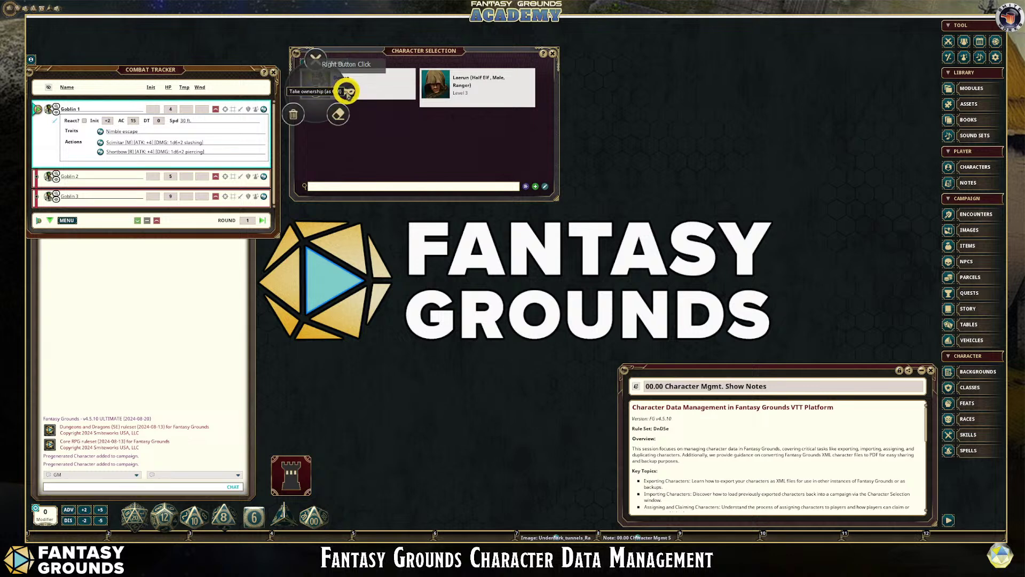
left_click(341, 114)
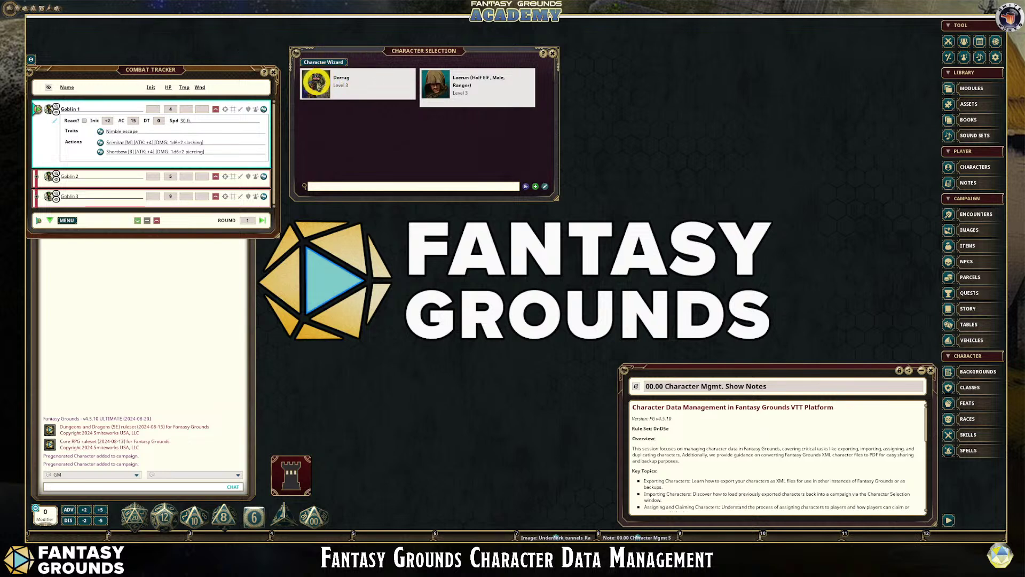
right_click(38, 45)
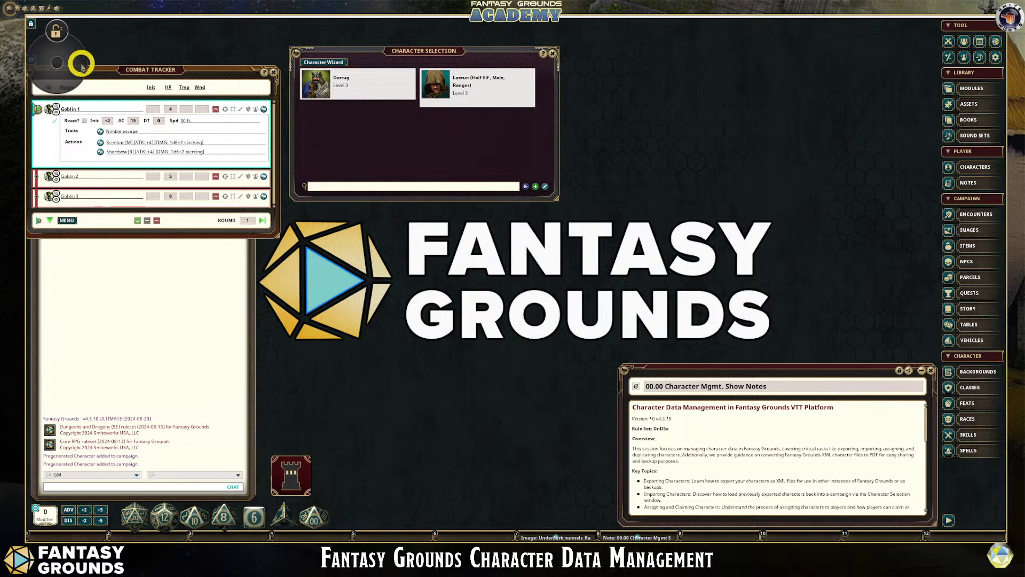
left_click(368, 117)
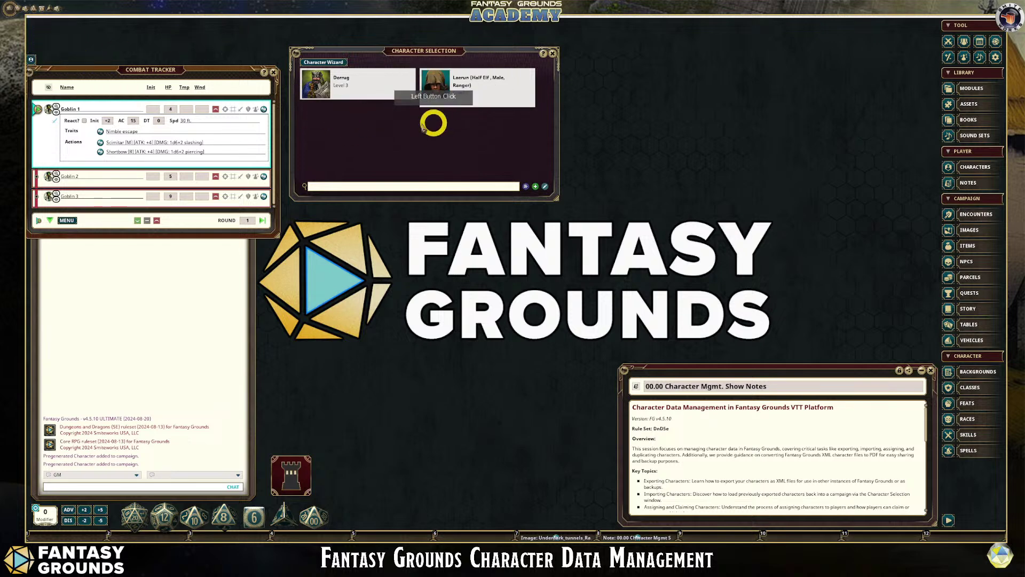
left_click(374, 123)
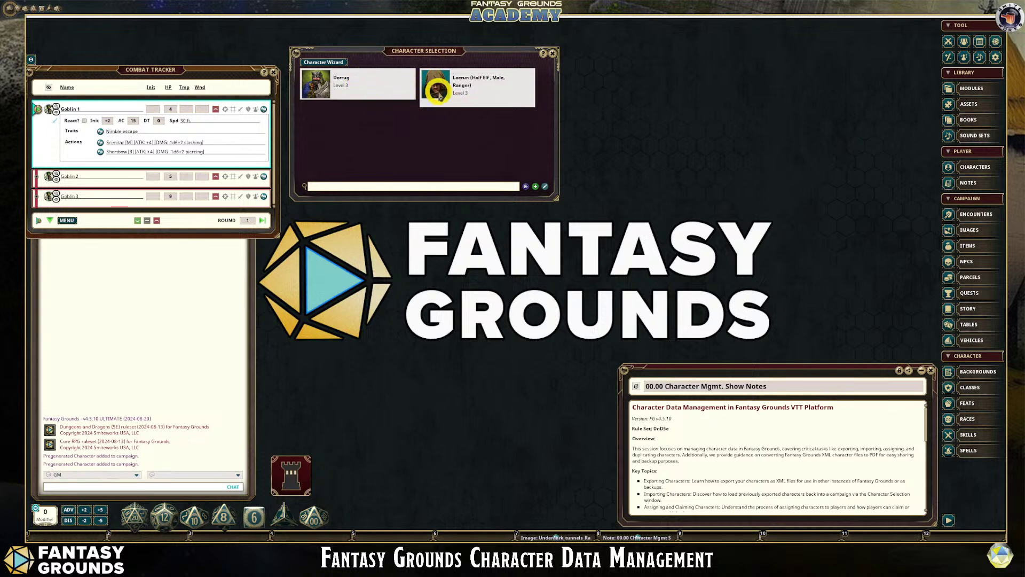
Take ownership of Dorrug as GM in the character selection.
right_click(324, 87)
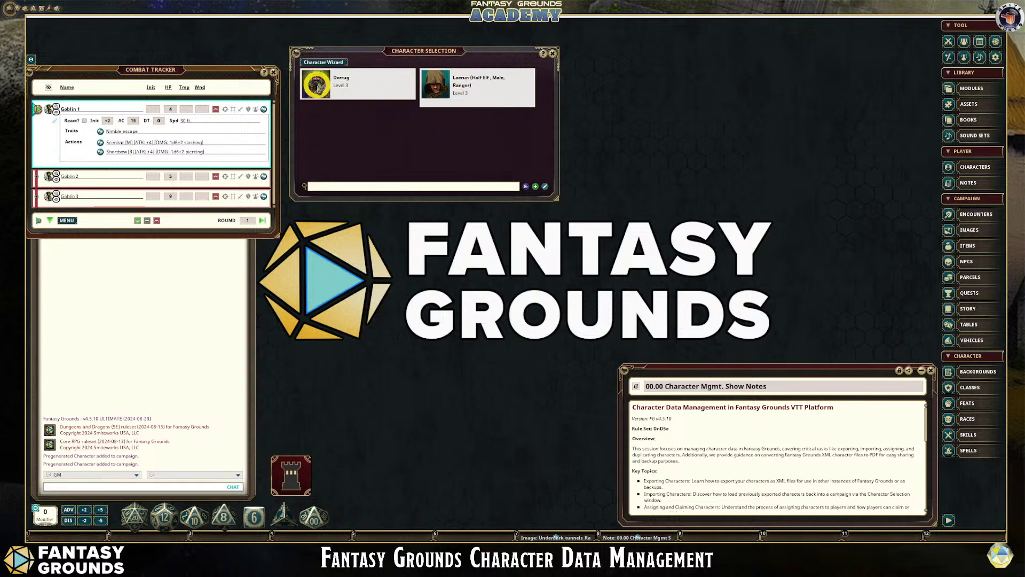
right_click(316, 83)
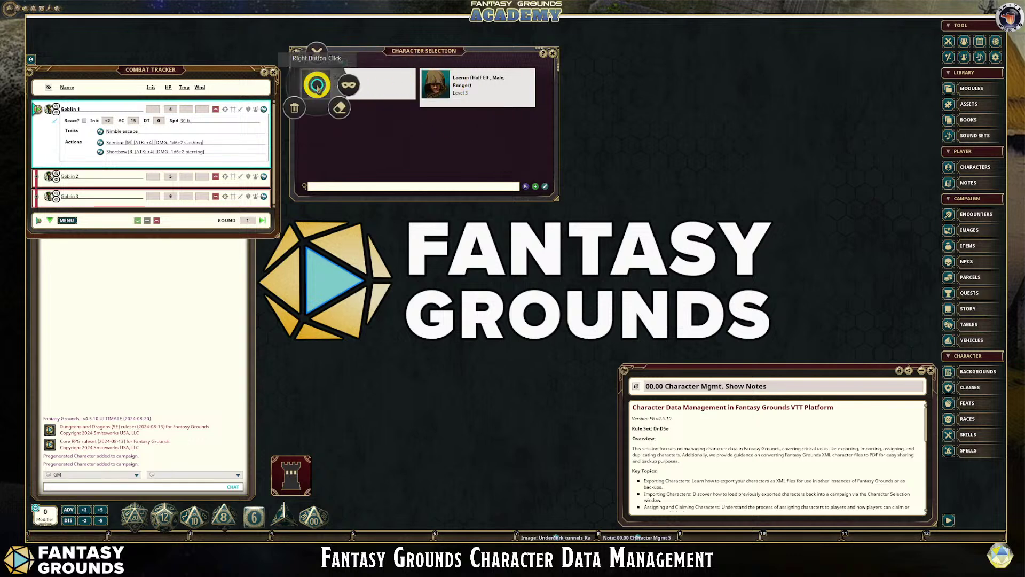
left_click(348, 85)
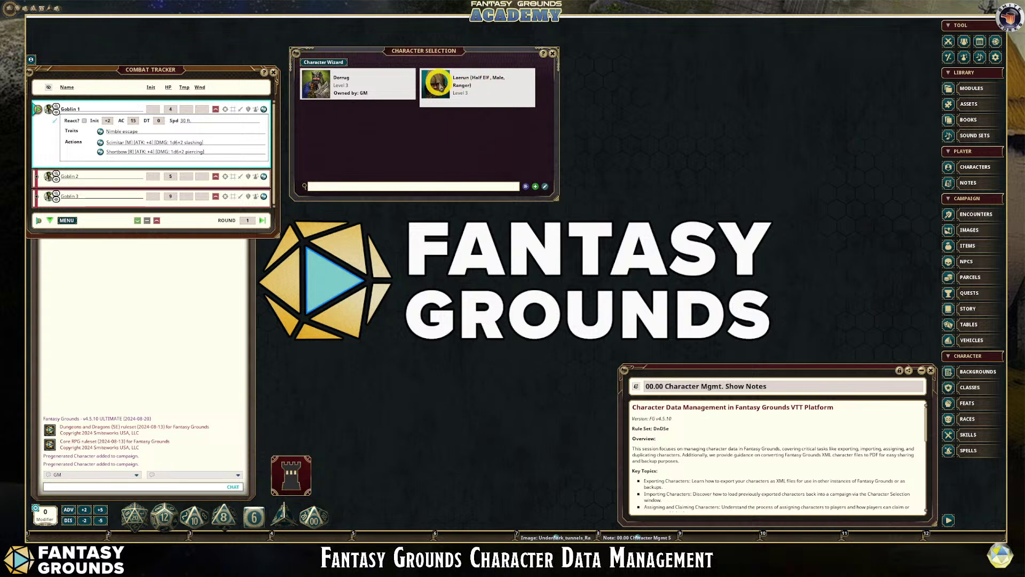
right_click(326, 85)
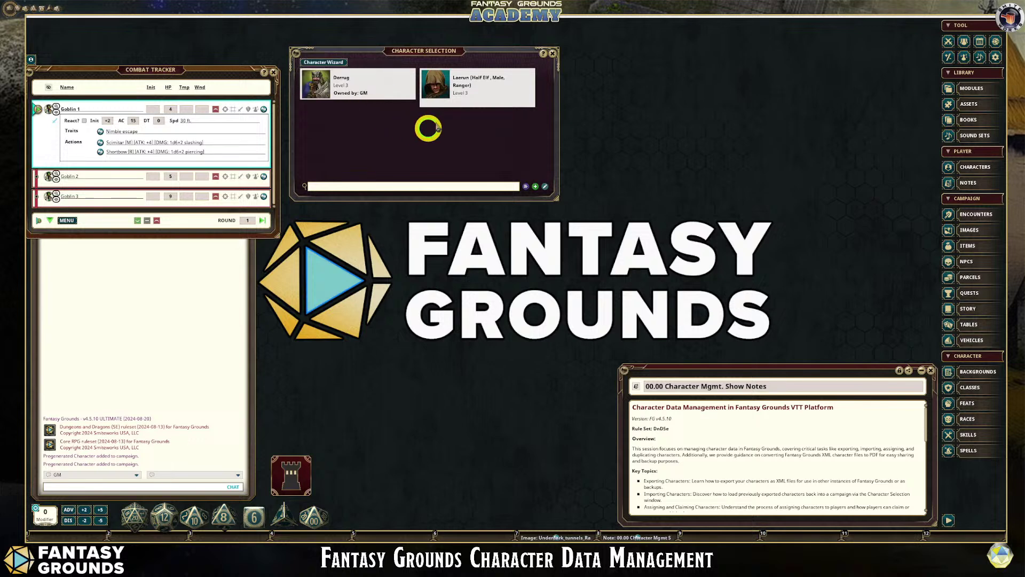
left_click(338, 81)
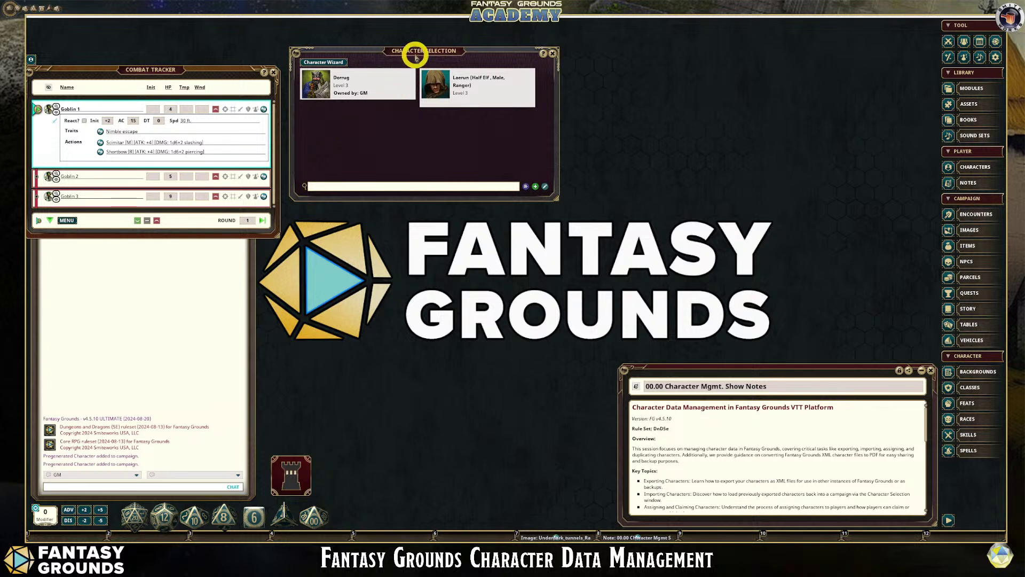
Examine the show notes down to the Resources section and move the Character Selection window above the notes.
left_click_drag(415, 52, 410, 70)
left_click(500, 128)
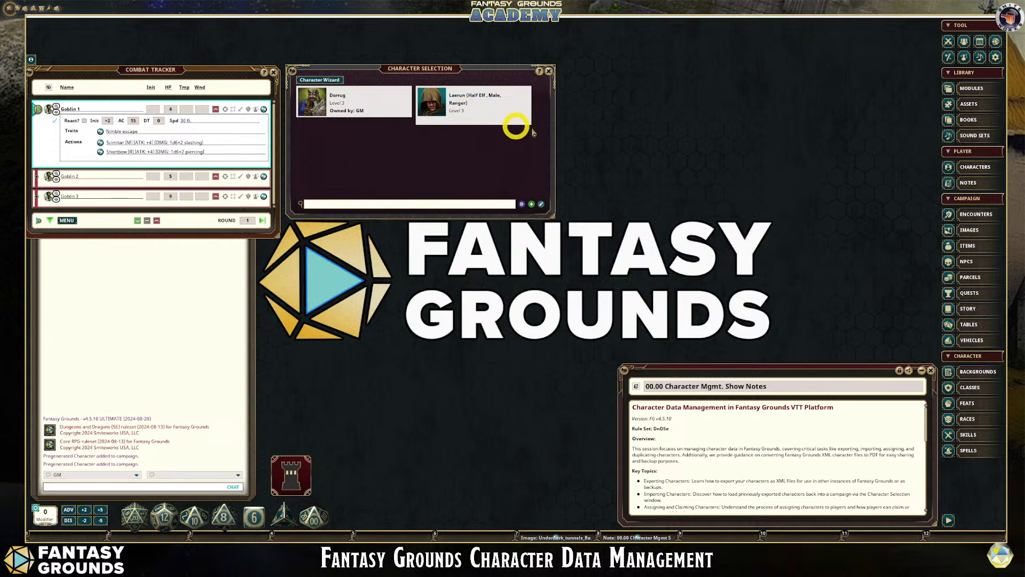
scroll(748, 419, "down", 5)
scroll(761, 427, "down", 3)
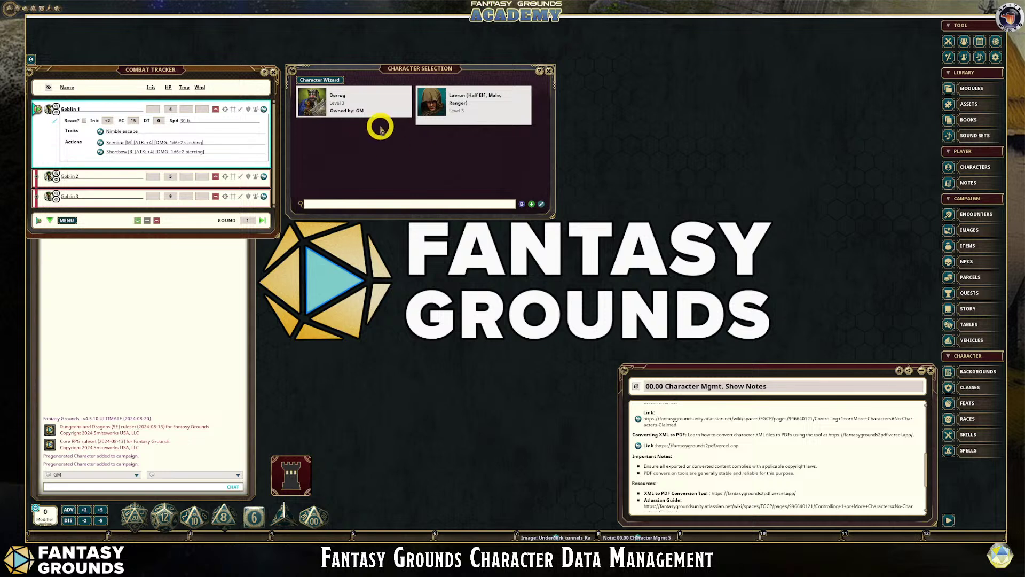
left_click_drag(380, 69, 694, 39)
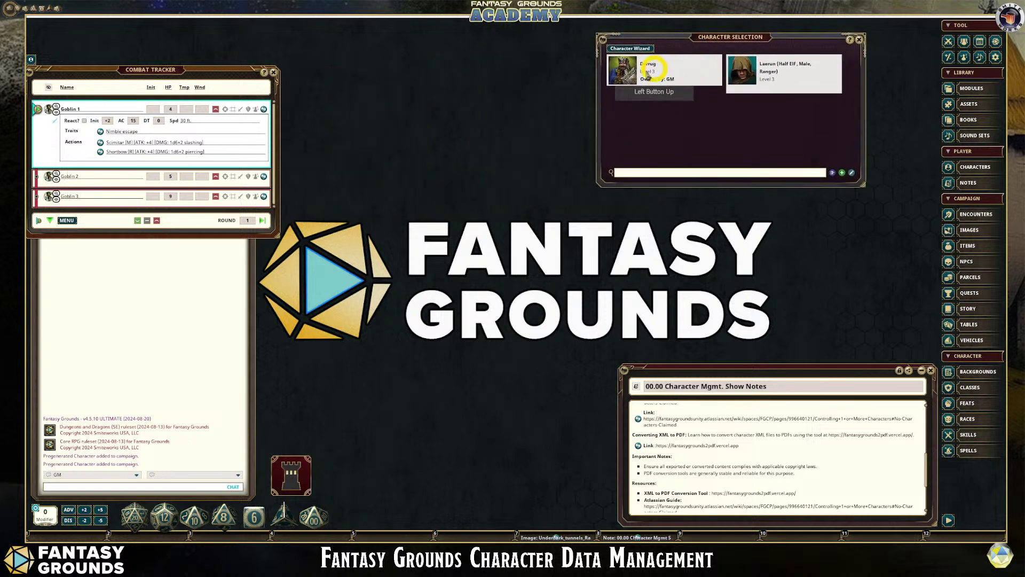
Duplicate Dorrug within the character selection and inspect the copy's sheet, closing that sheet when done.
left_click(621, 69)
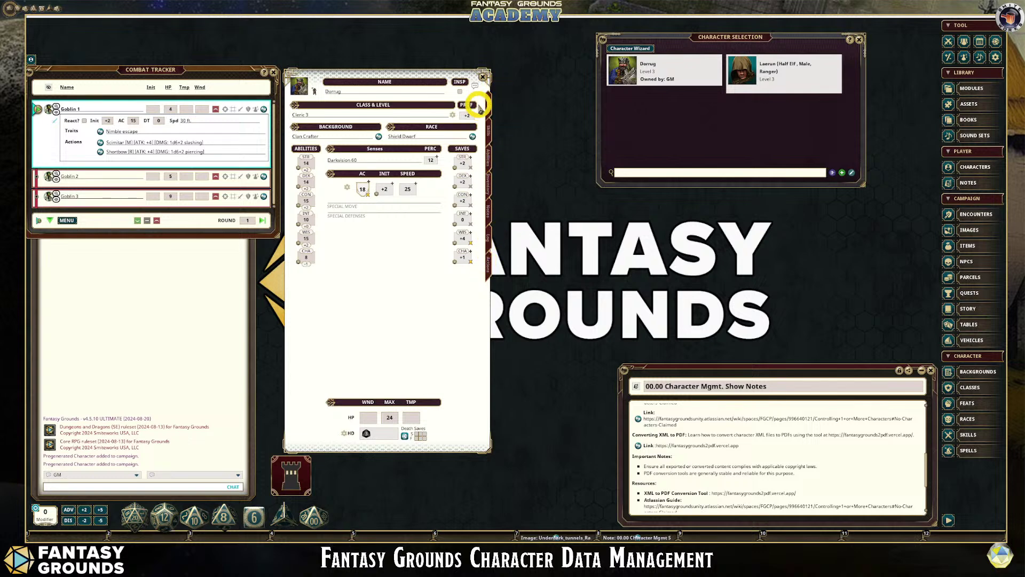
left_click_drag(621, 71, 746, 130)
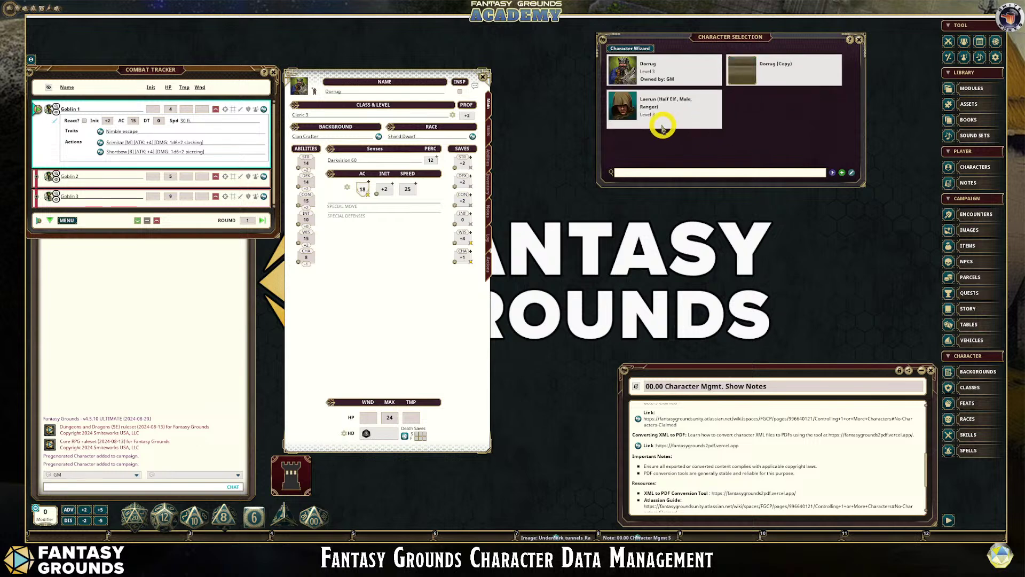
left_click(782, 70)
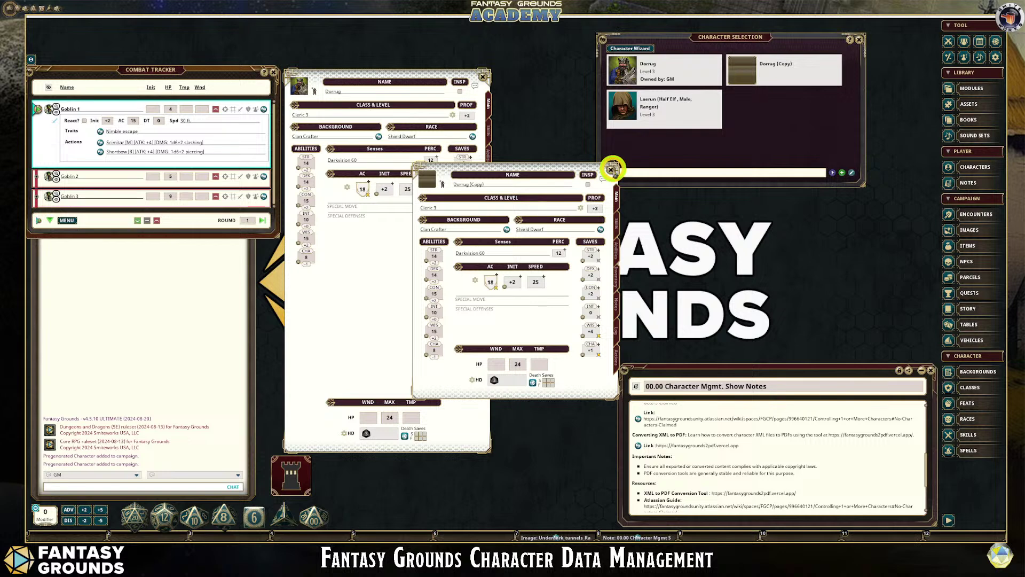
left_click(611, 170)
Take ownership of Dorrug (Copy) as GM and clear the owner of the original Dorrug.
right_click(747, 70)
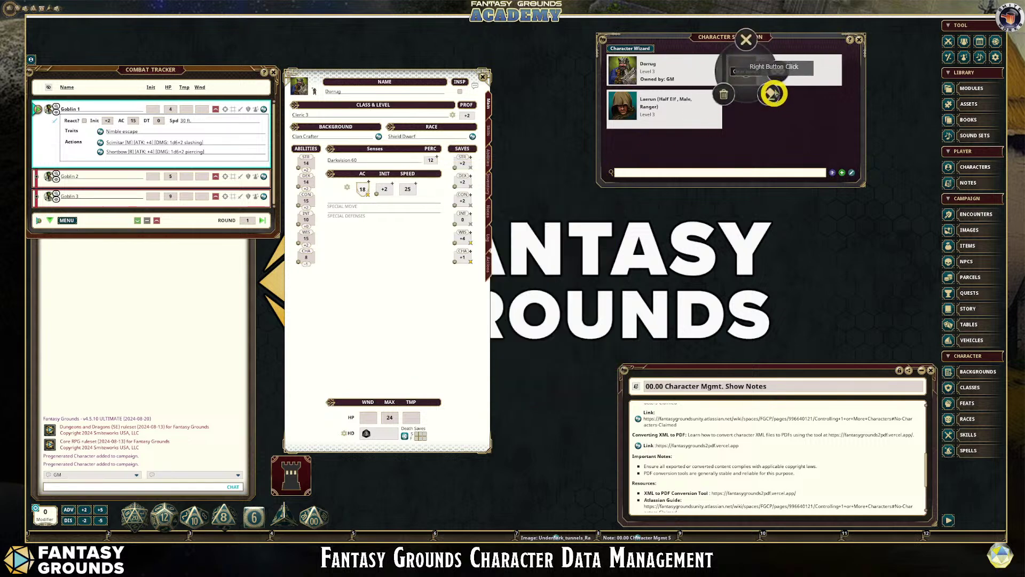
left_click(779, 73)
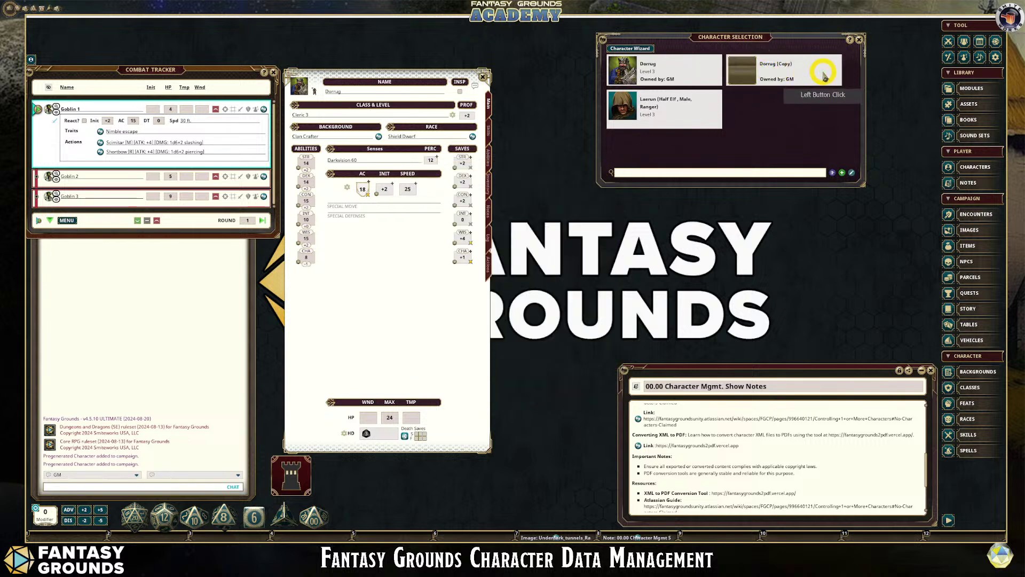
right_click(663, 77)
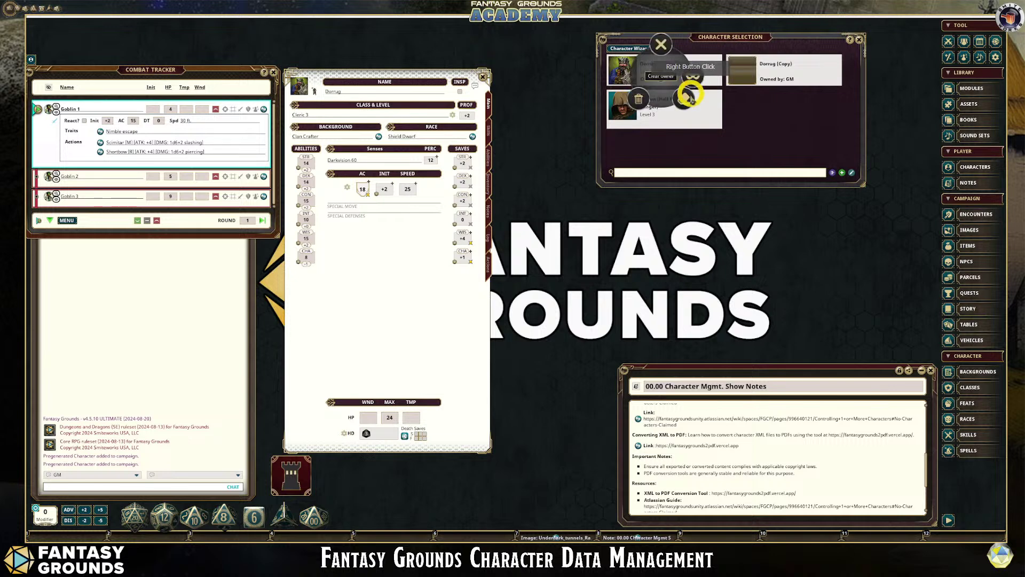
left_click(650, 77)
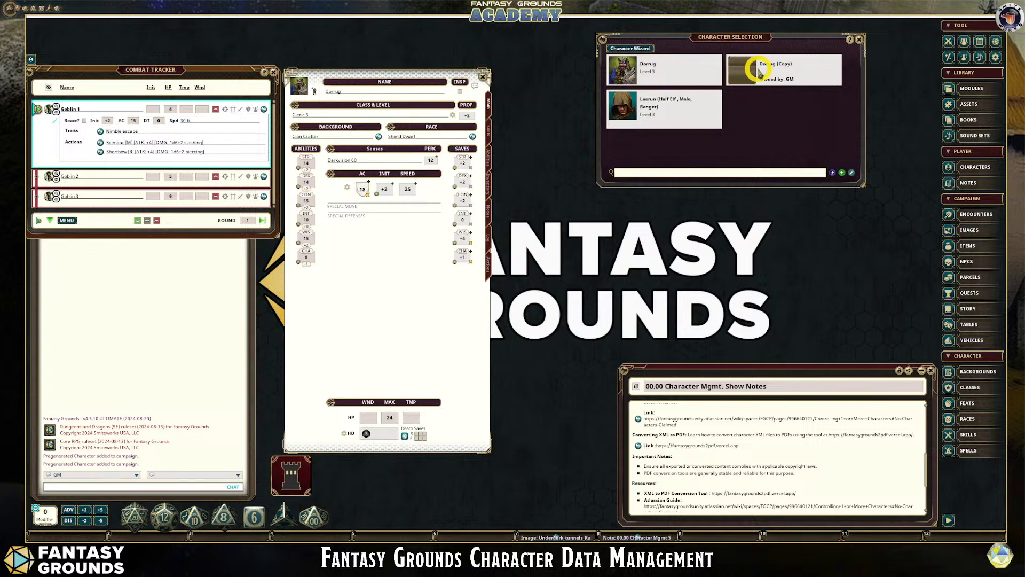
Switch to File Explorer and open the FG Academy folder on the New Volume (D:) drive.
left_click_drag(748, 43, 655, 72)
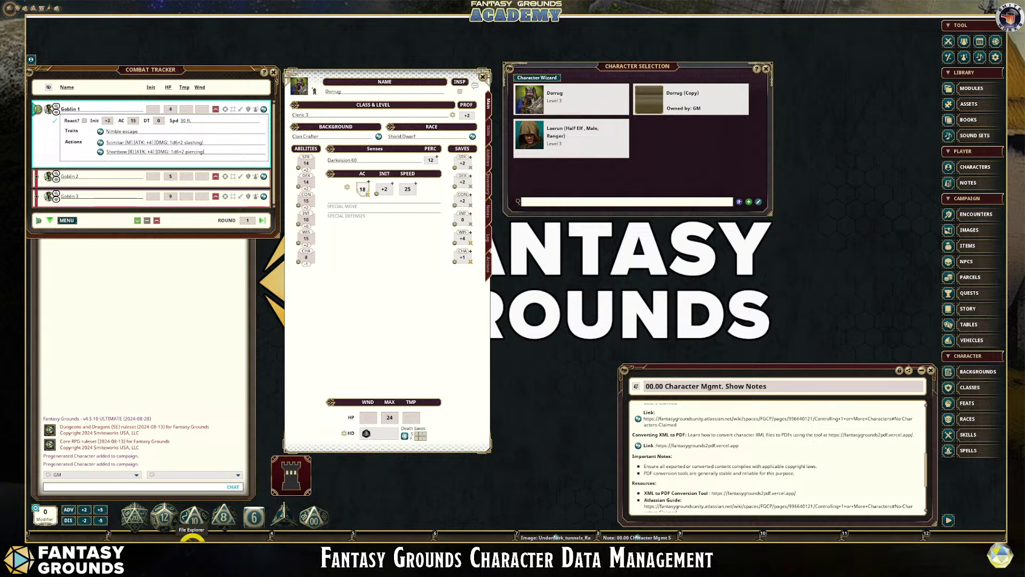
left_click(193, 538)
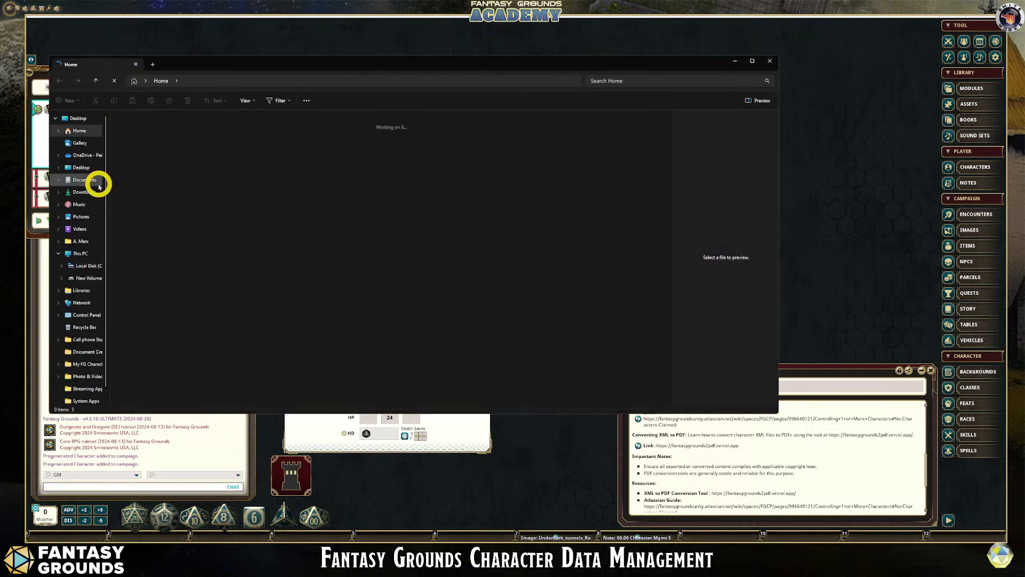
left_click(92, 267)
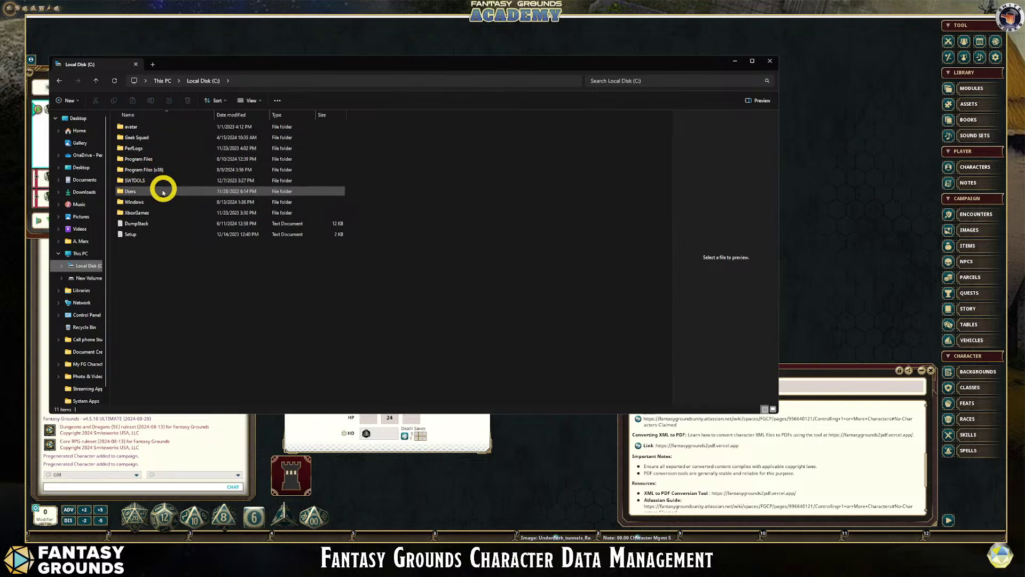
left_click(85, 278)
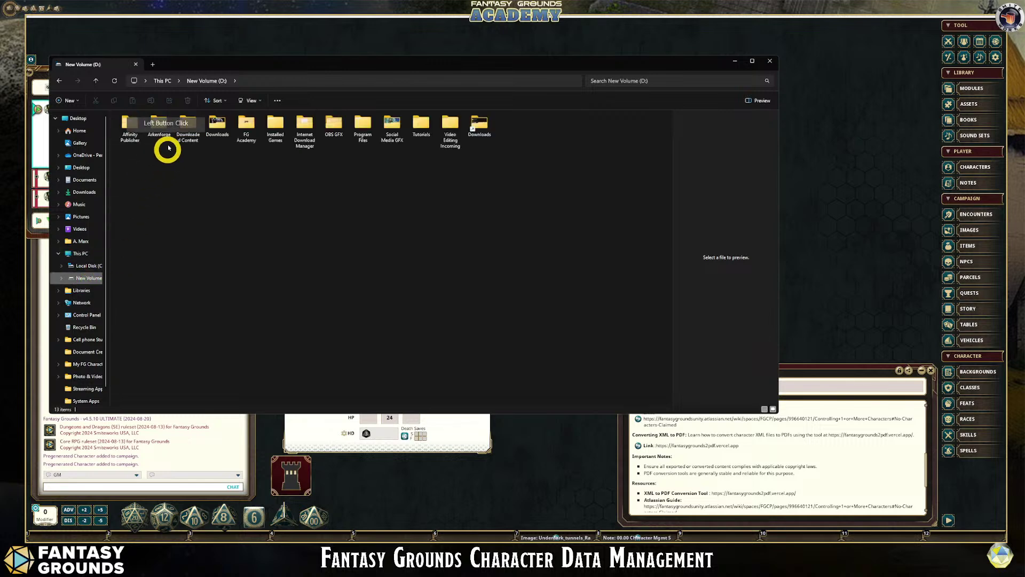
right_click(195, 191)
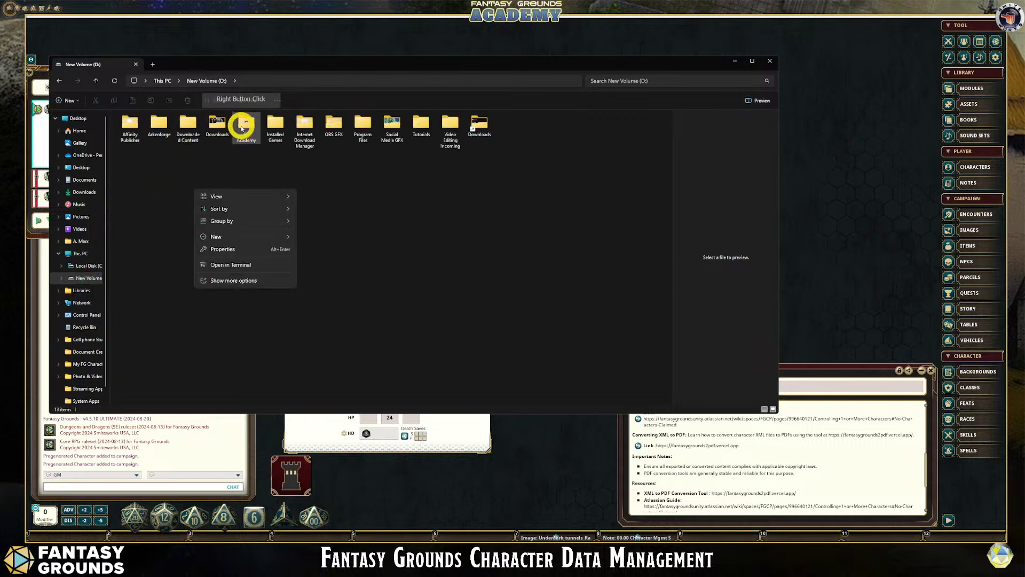
double_click(244, 126)
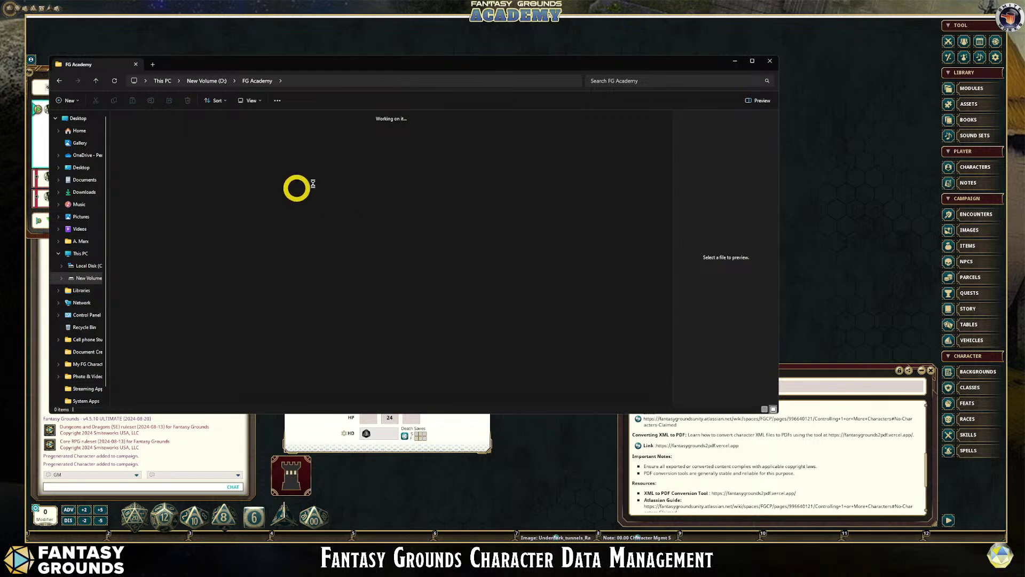
Create a folder named Fantasy Grounds Backup XML Characters inside the FG Academy folder.
right_click(408, 222)
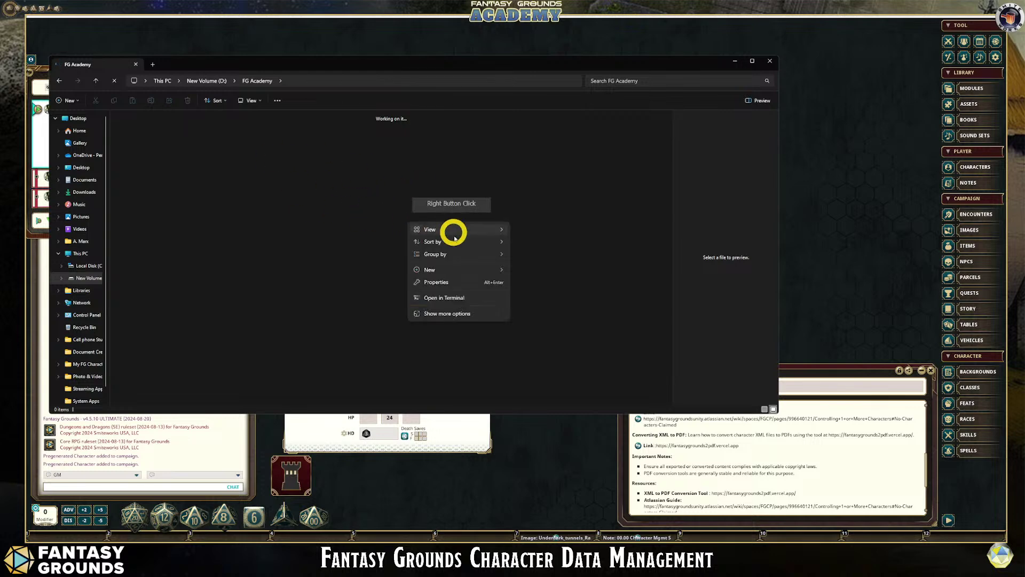
mouse_move(449, 270)
left_click(526, 272)
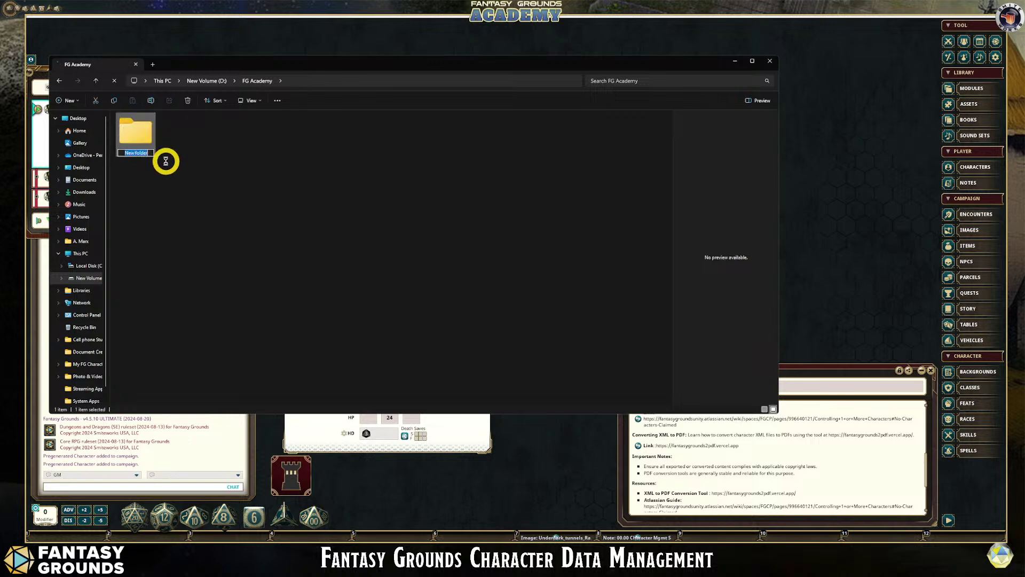
type("Fantasy Grounds Backup XML Charac")
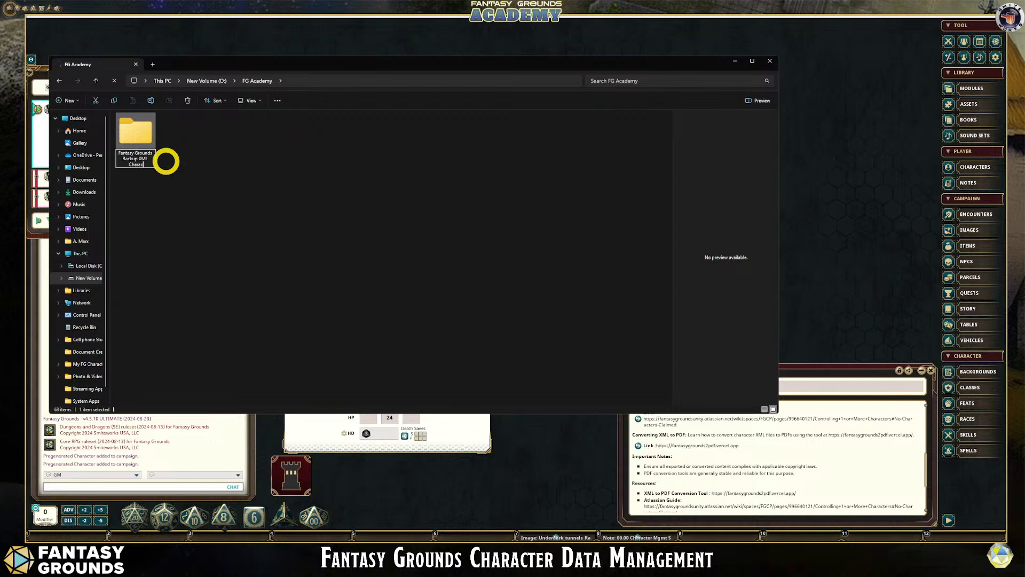
type("rs")
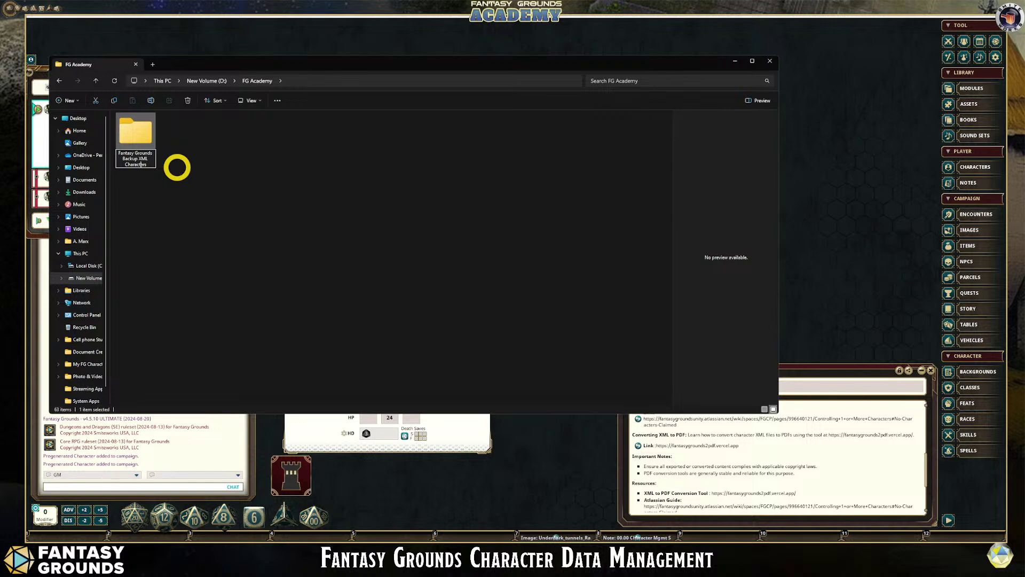
left_click(220, 185)
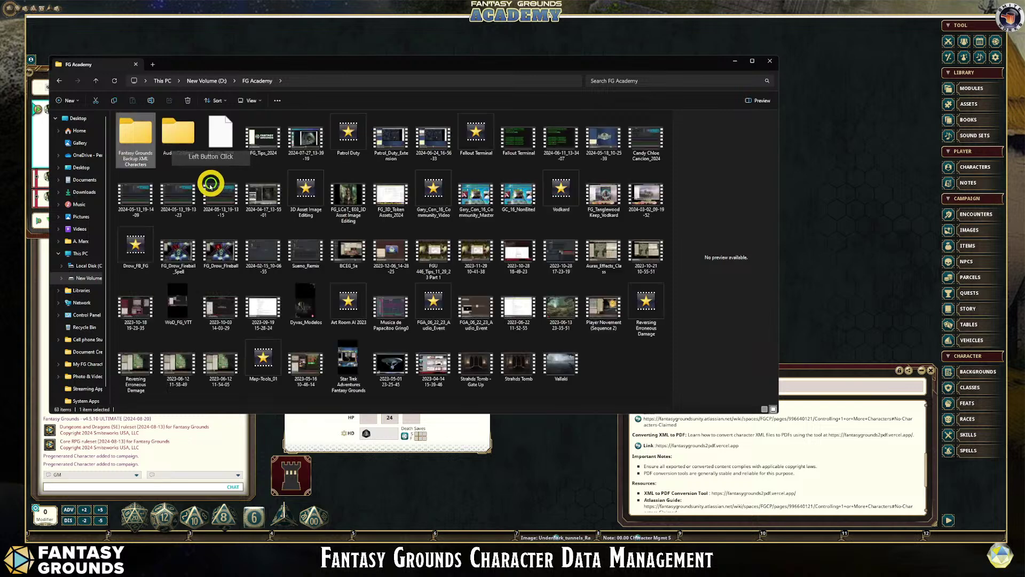
Inside the Fantasy Grounds Backup XML Characters folder, create a subfolder named Dorrug Dwarven Cleric and open it.
double_click(127, 140)
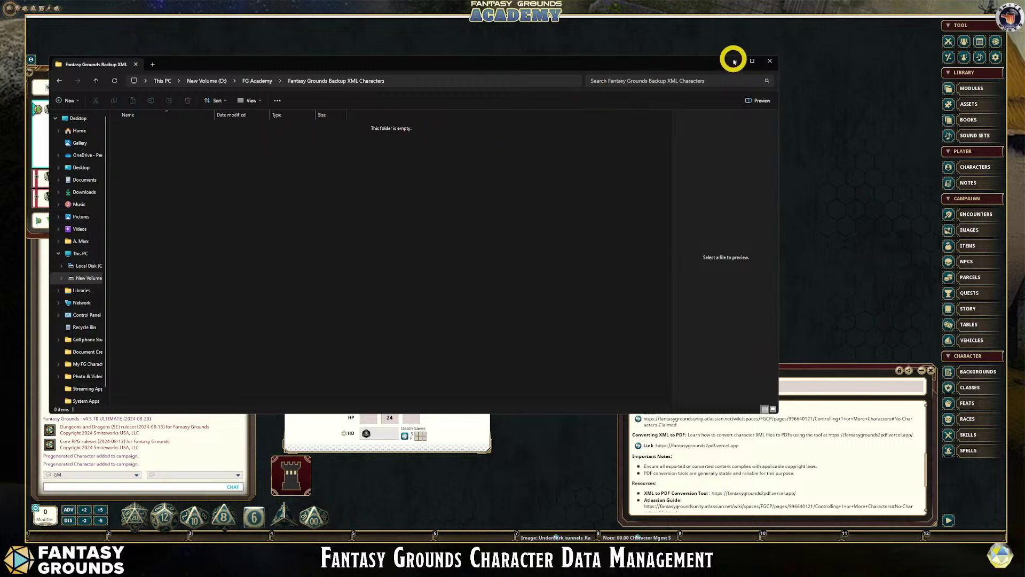
right_click(173, 155)
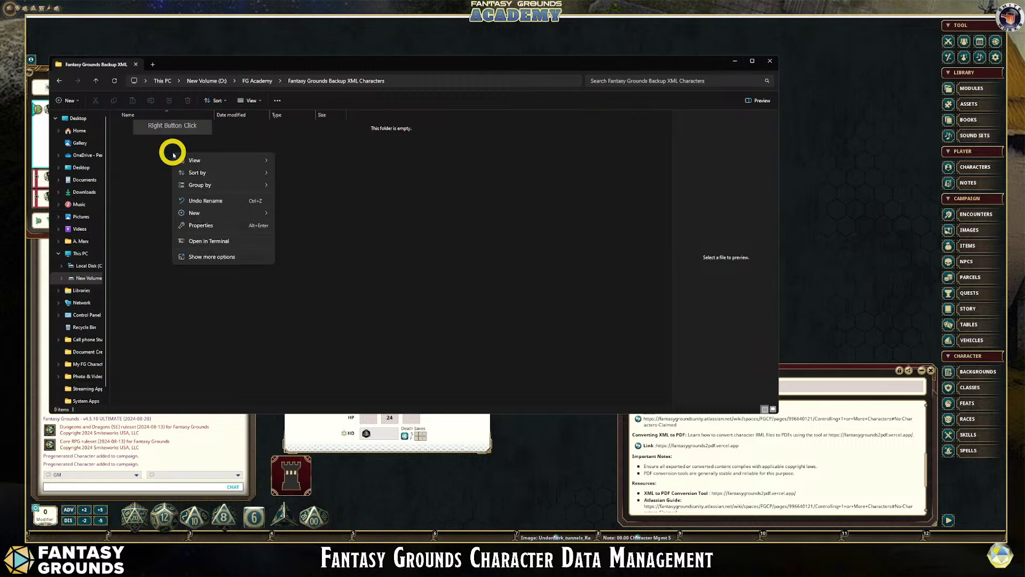
mouse_move(209, 217)
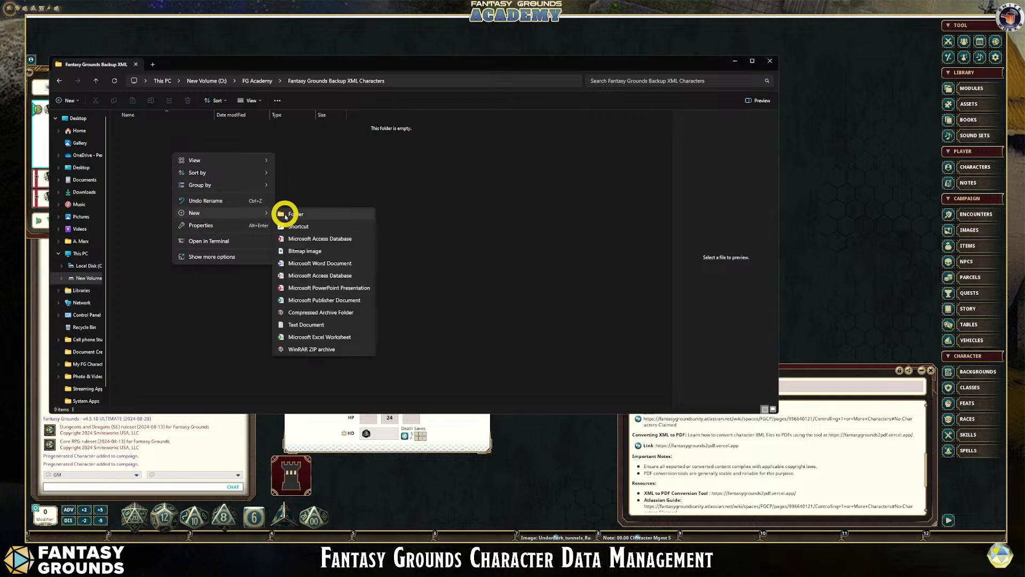
left_click(296, 215)
type("Dorrud Dw")
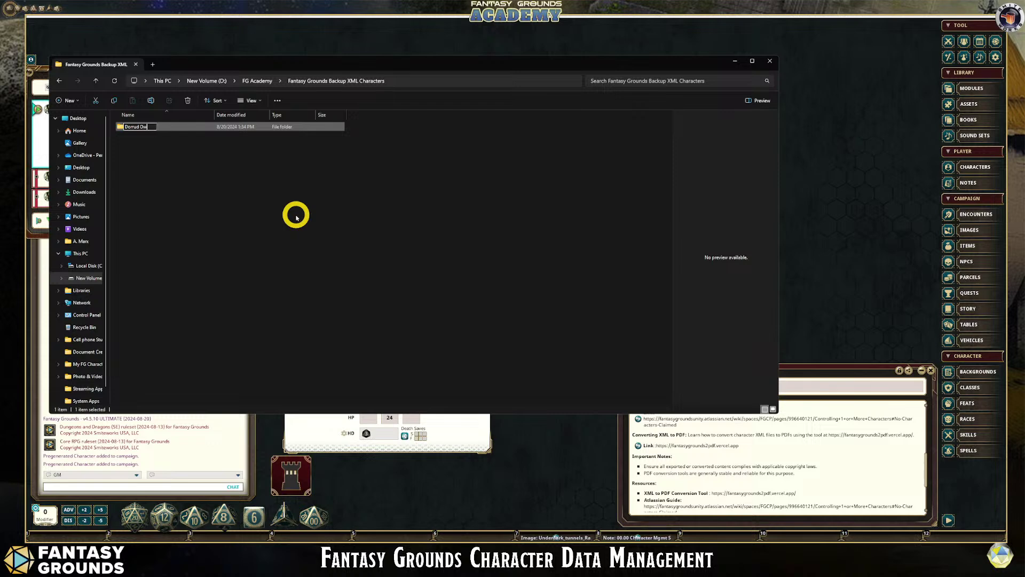
type("arven Cleric")
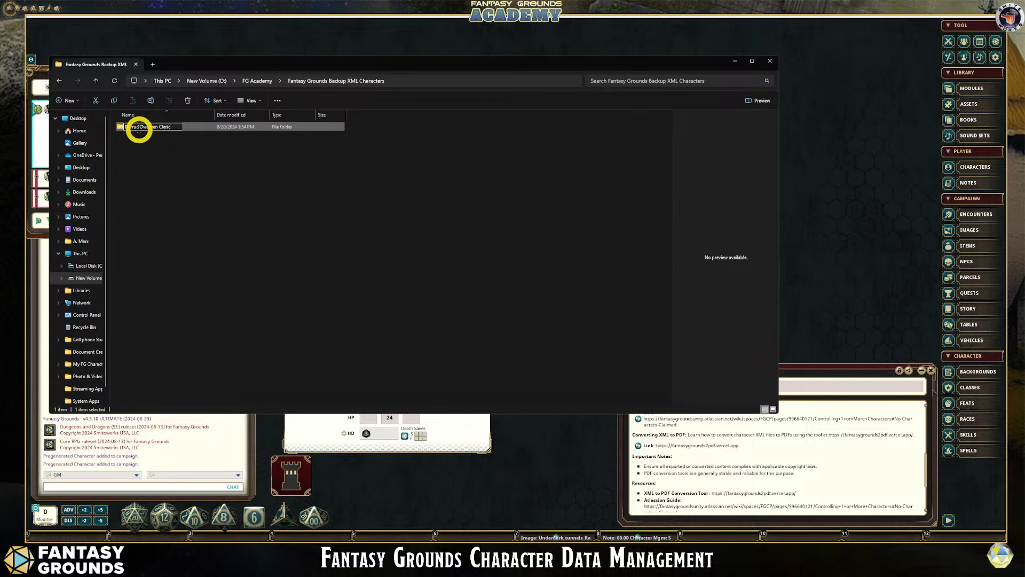
left_click(139, 128)
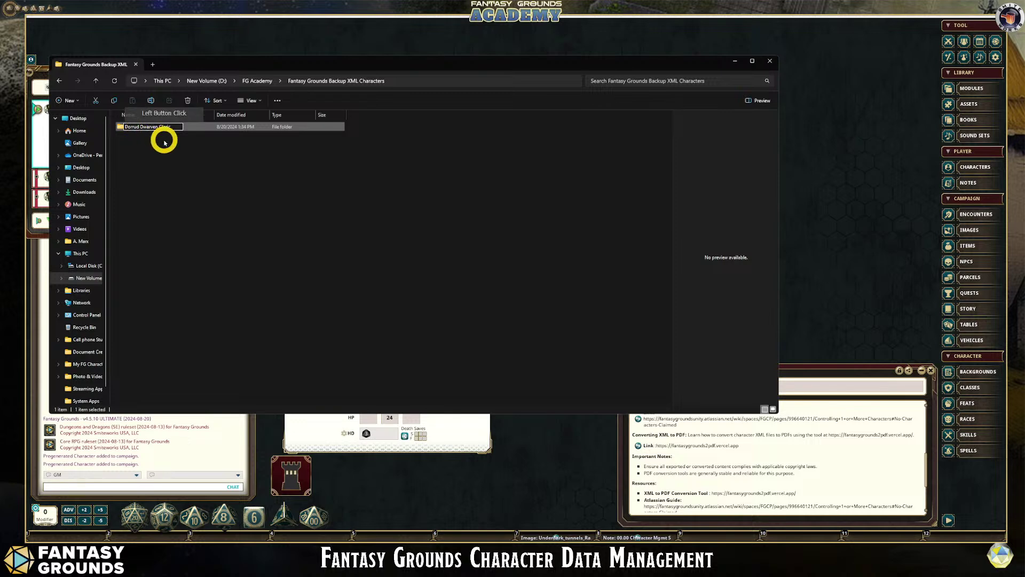
left_click(174, 156)
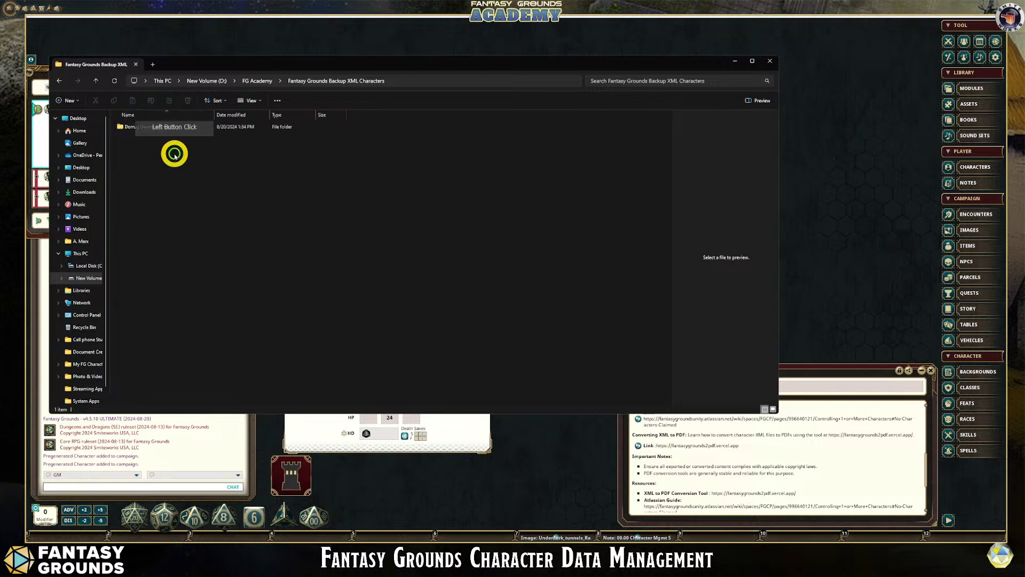
left_click(131, 127)
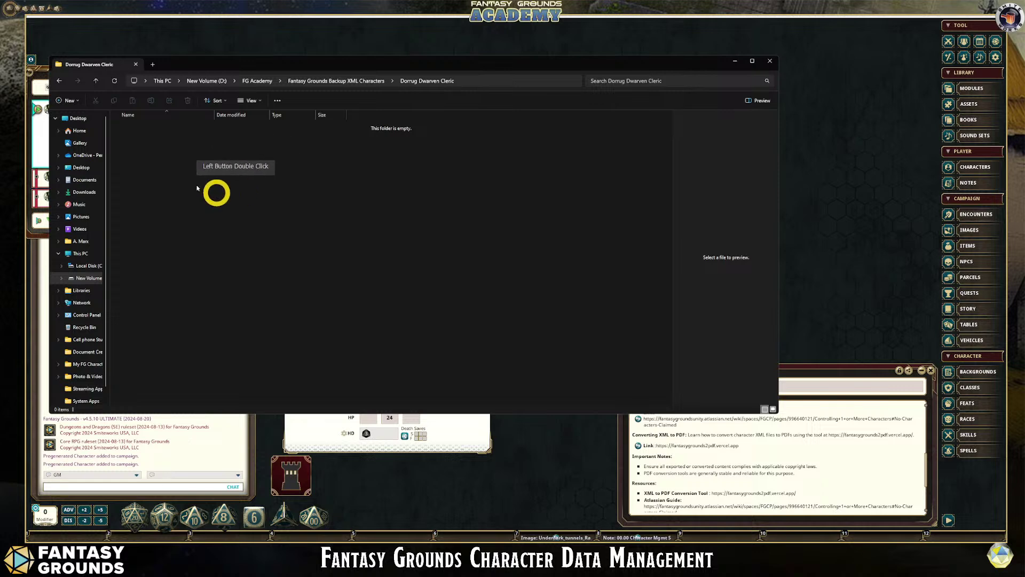
Switch back to Fantasy Grounds and open the Dorrug (Copy) character sheet, placing it over the original Dorrug sheet.
left_click(736, 61)
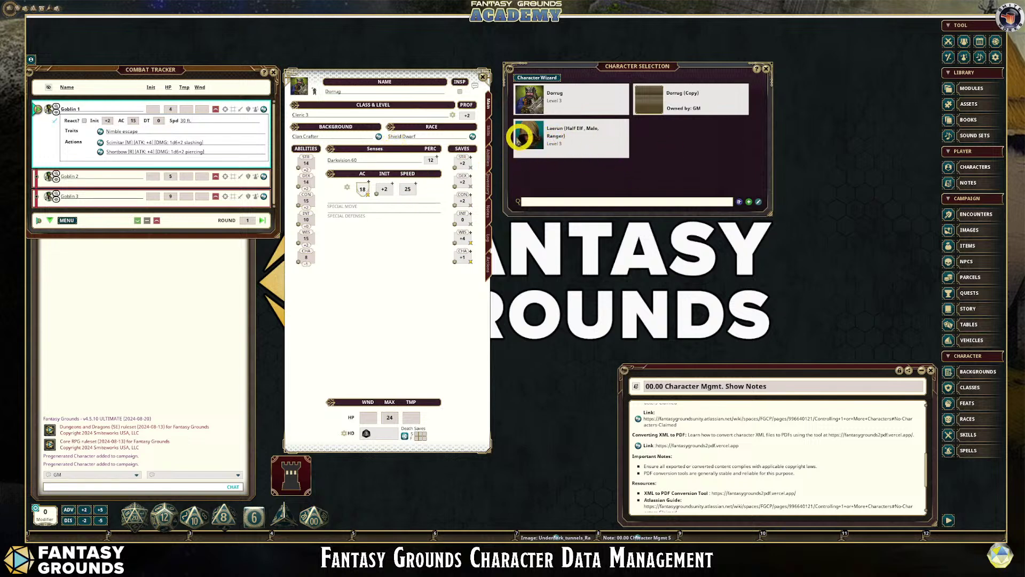
left_click(657, 102)
left_click_drag(473, 155, 325, 75)
left_click_drag(416, 298, 427, 446)
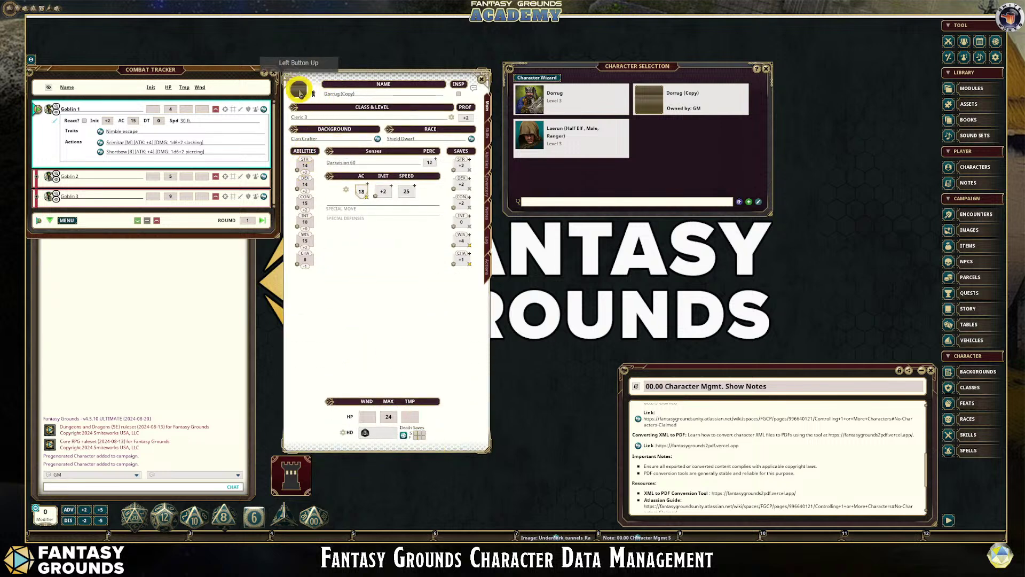
left_click_drag(300, 94, 303, 102)
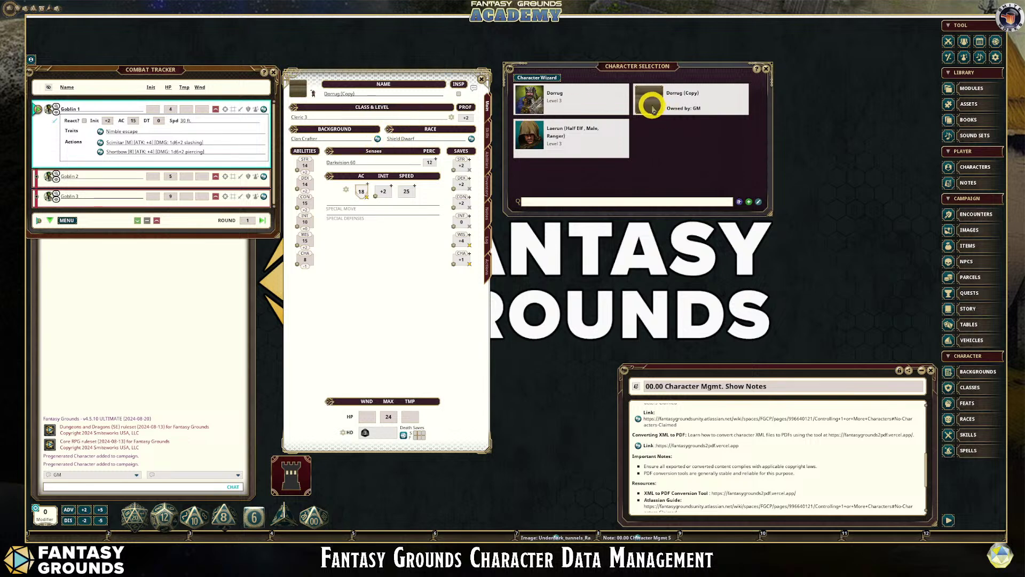
Rename the Dorrug (Copy) character as Dorrug Level 3 0824 on its sheet.
left_click(384, 98)
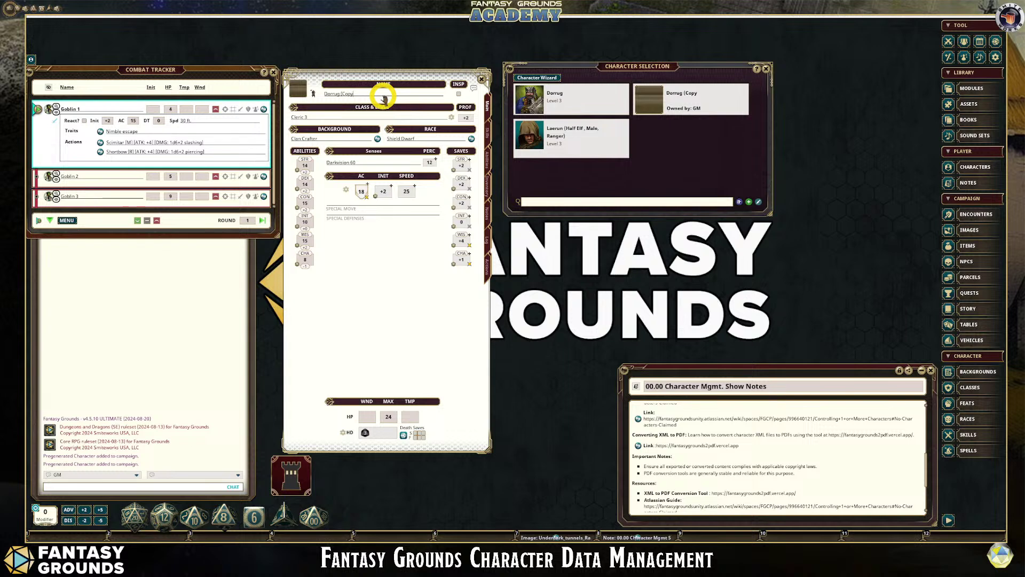
type("Level 3 0824")
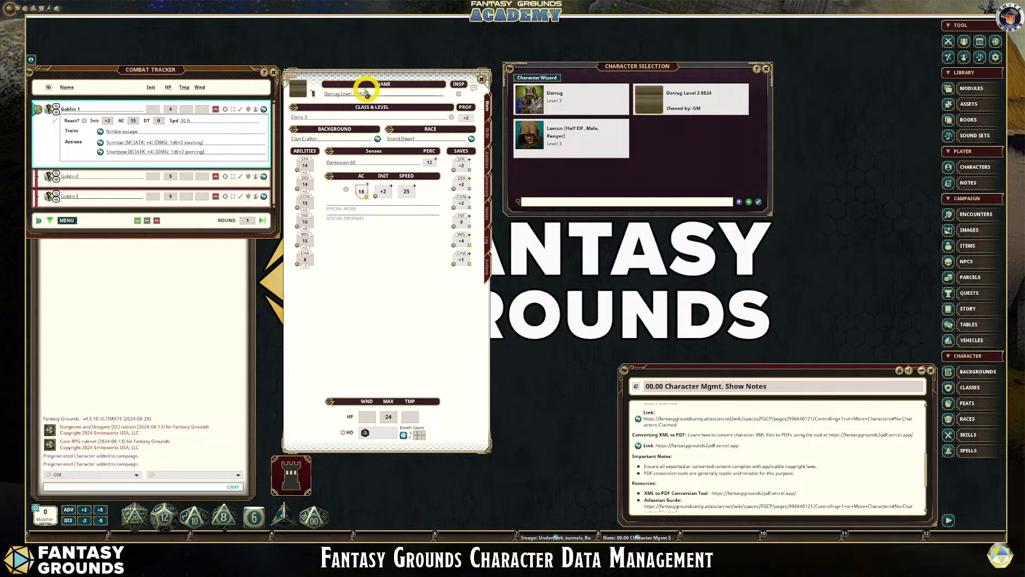
left_click(363, 95)
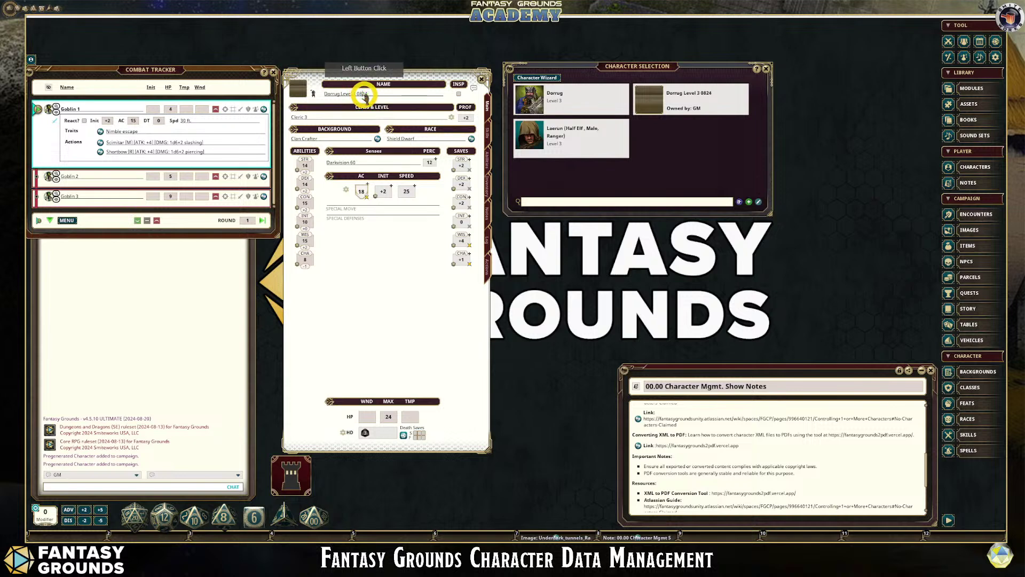
key("BackSpace")
key("BackSpace")
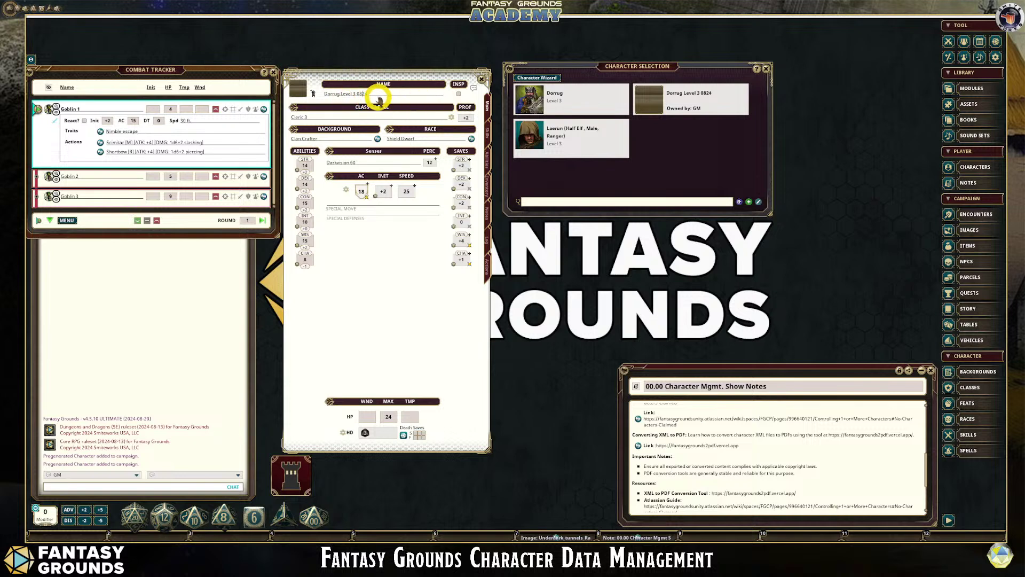
type("24")
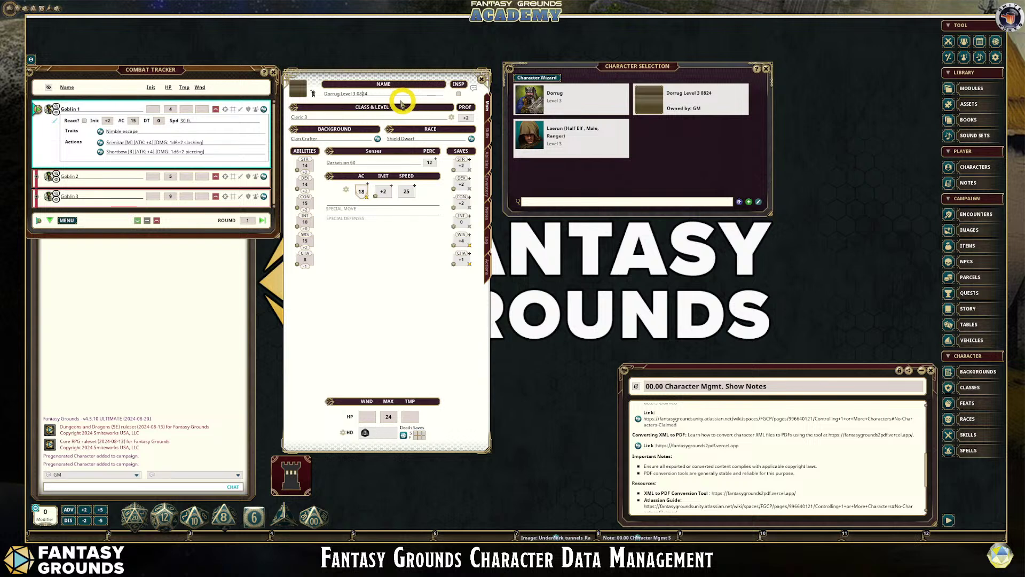
left_click(358, 95)
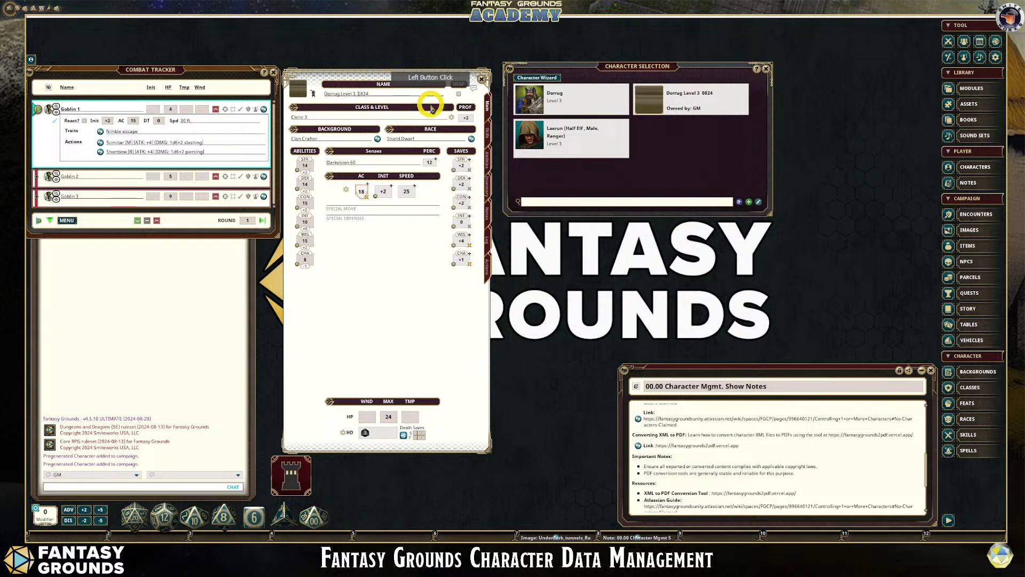
left_click(369, 95)
left_click(372, 96)
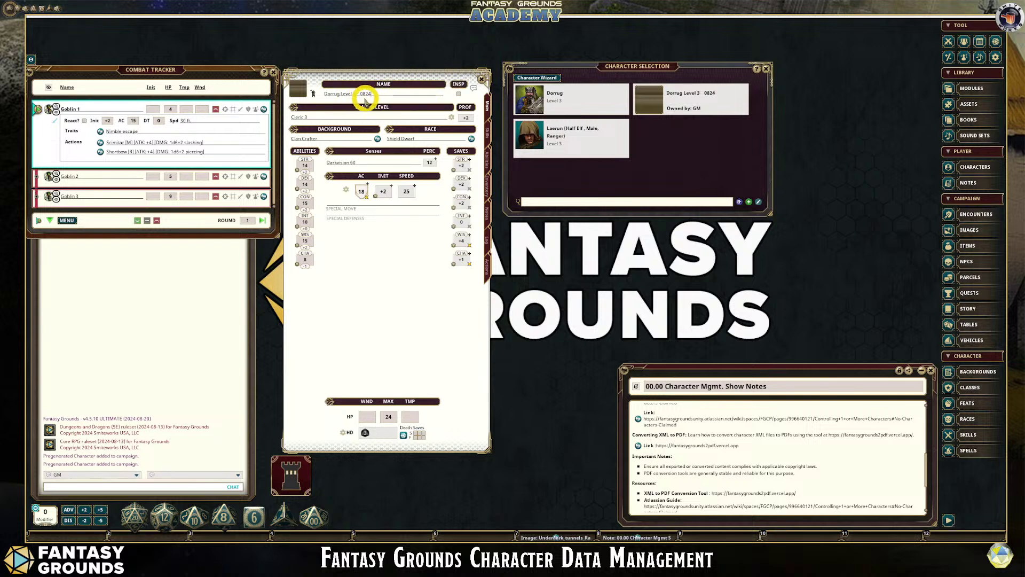
key("BackSpace")
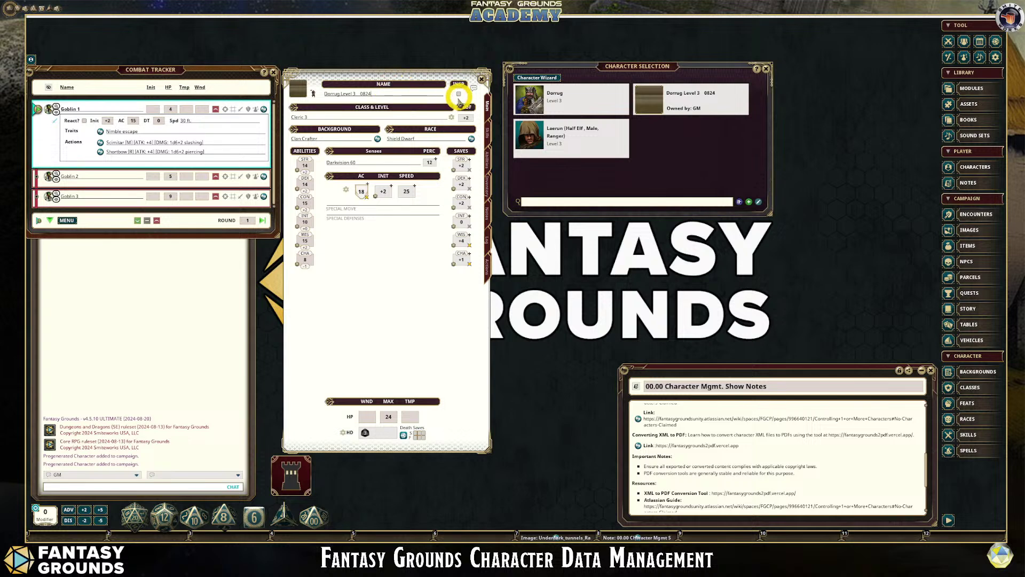
Start exporting the Dorrug Level 3 0824 character and choose the Dorrug Dwarven Cleric folder within the XML backup folder as the destination.
left_click(675, 96)
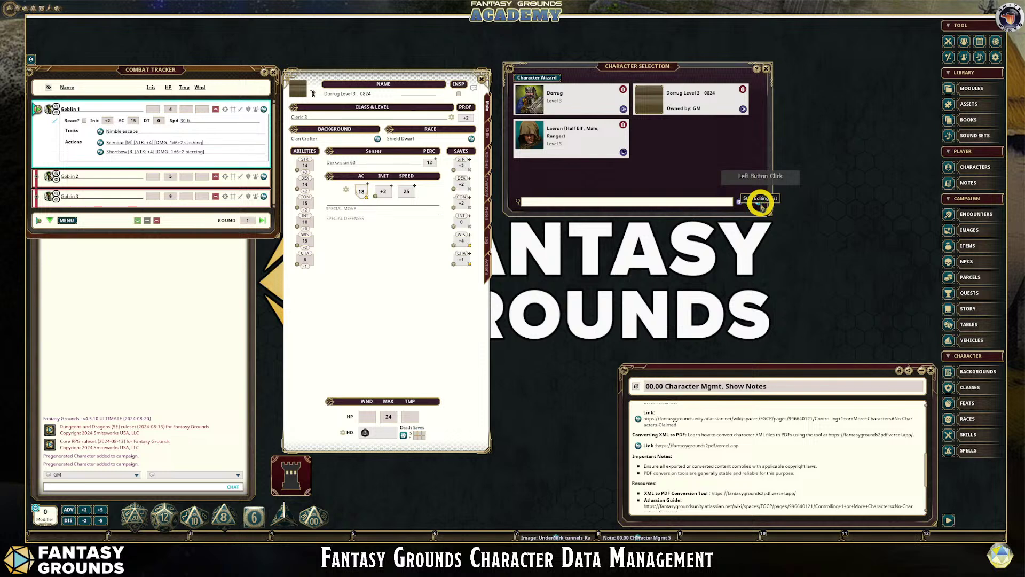
left_click(761, 203)
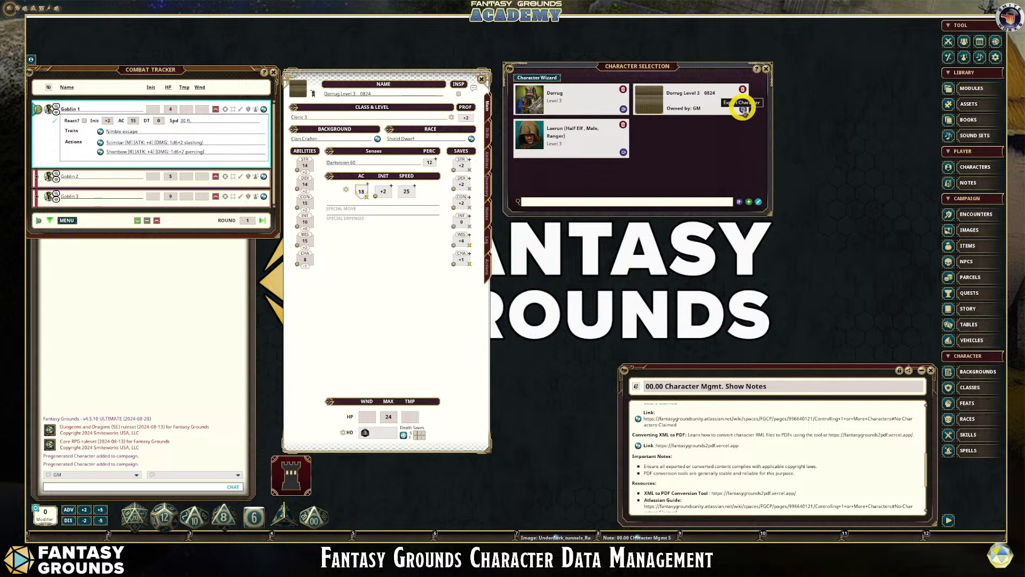
left_click(743, 109)
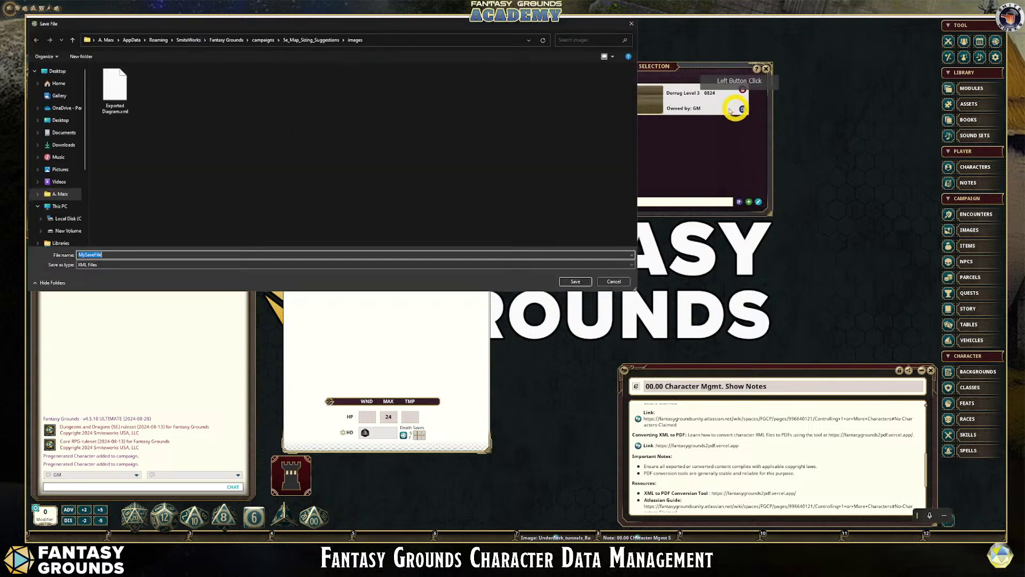
left_click(59, 234)
double_click(113, 90)
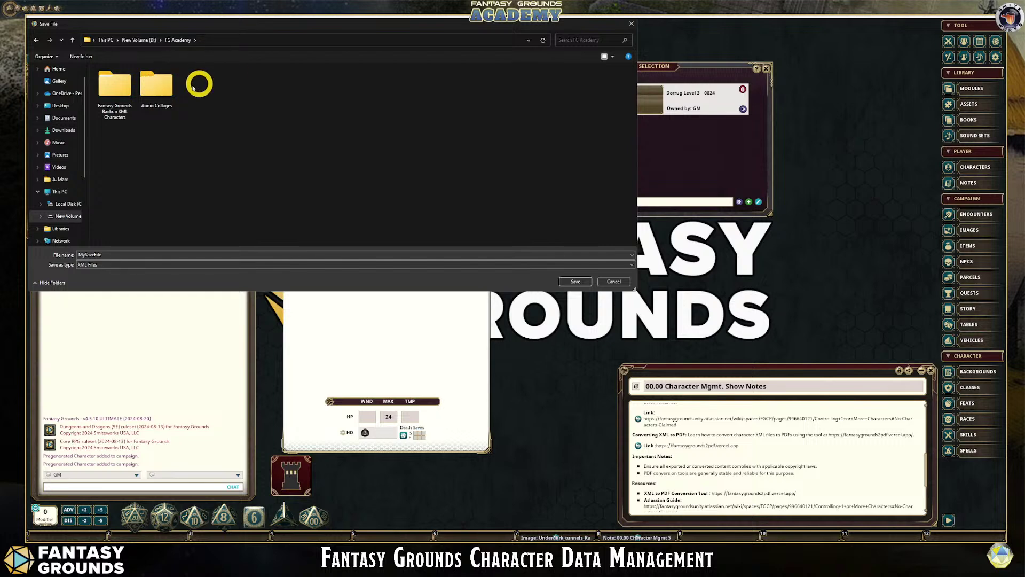
double_click(114, 86)
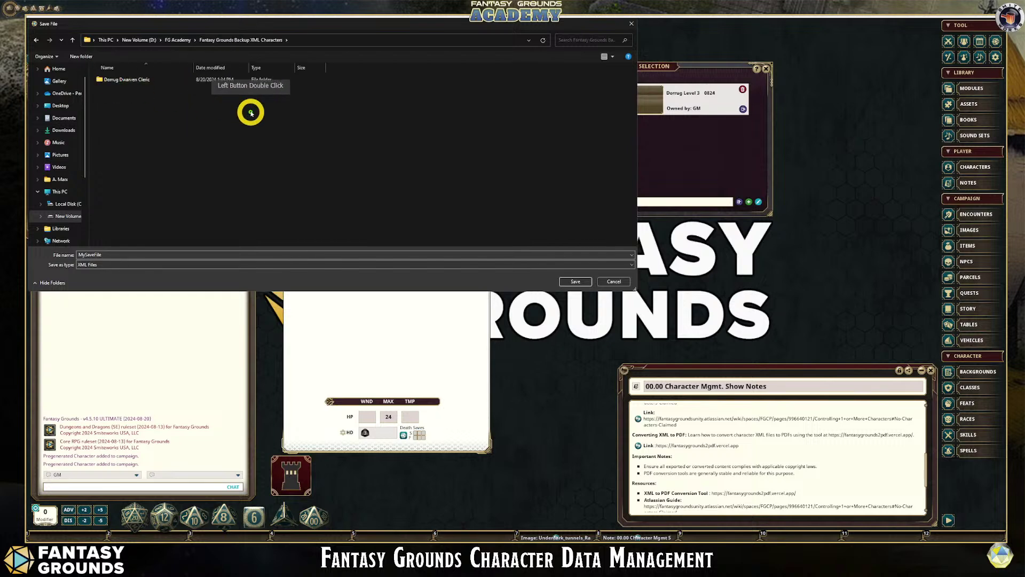
double_click(134, 79)
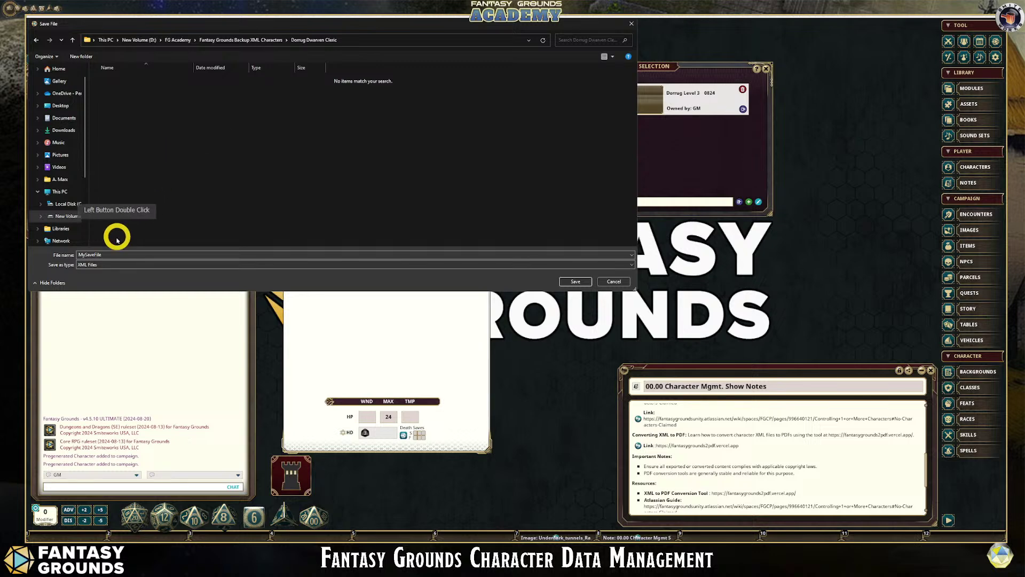
Save the exported character as an XML file named Dorrug L3 Cleric.
left_click_drag(115, 253, 55, 251)
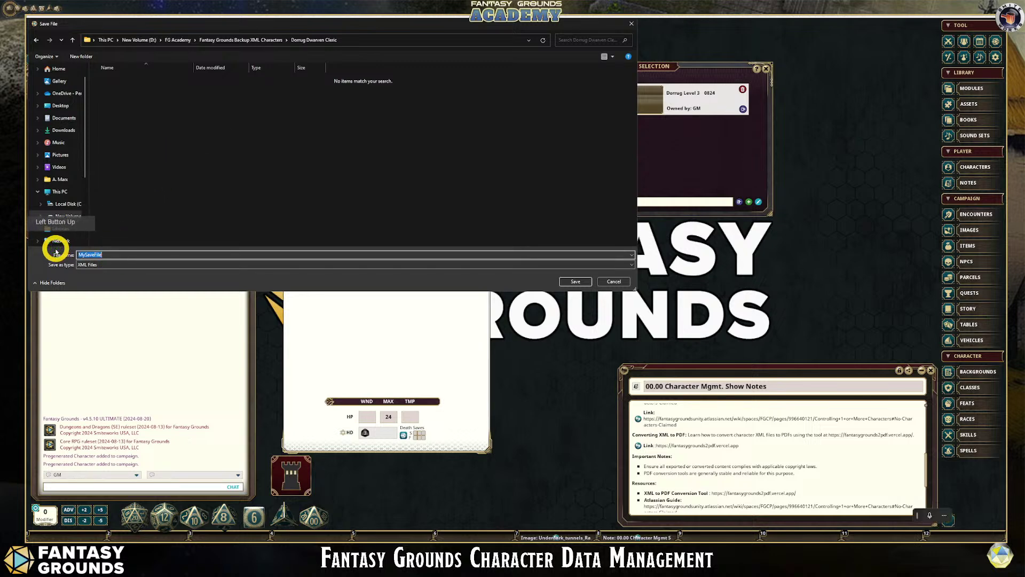
type("Dorrug L3 eric")
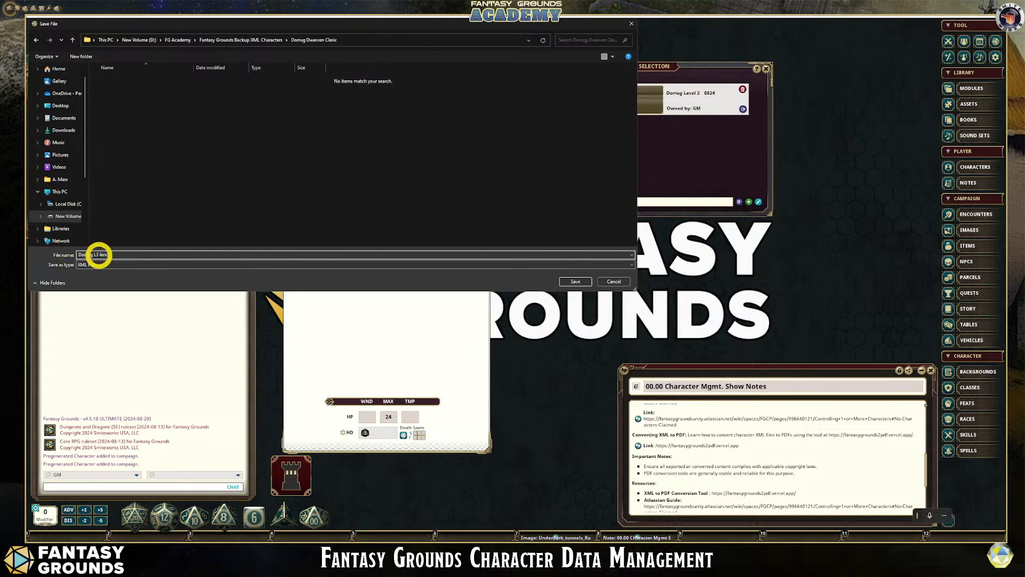
left_click(182, 253)
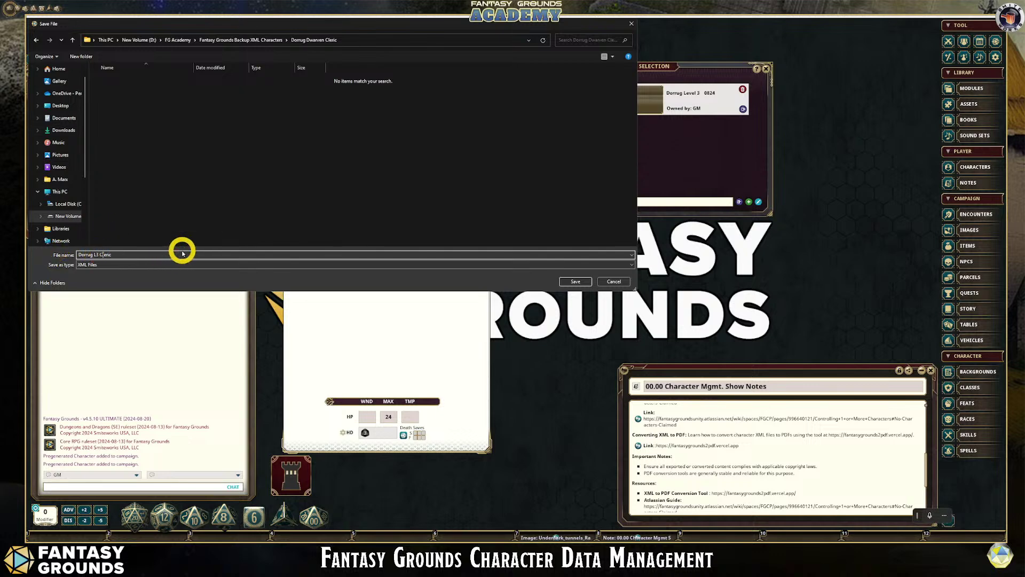
type("C")
left_click(142, 252)
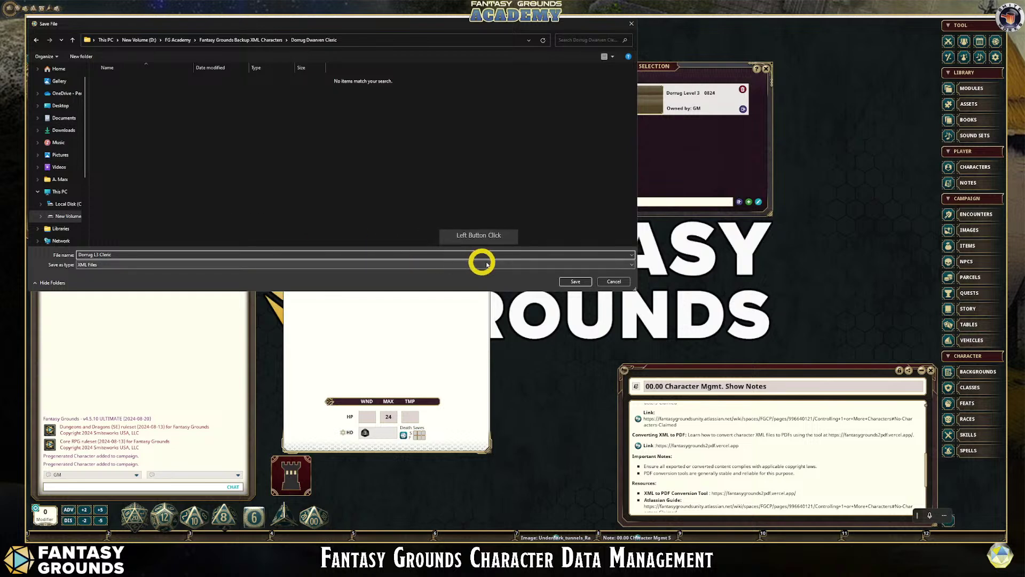
left_click(575, 280)
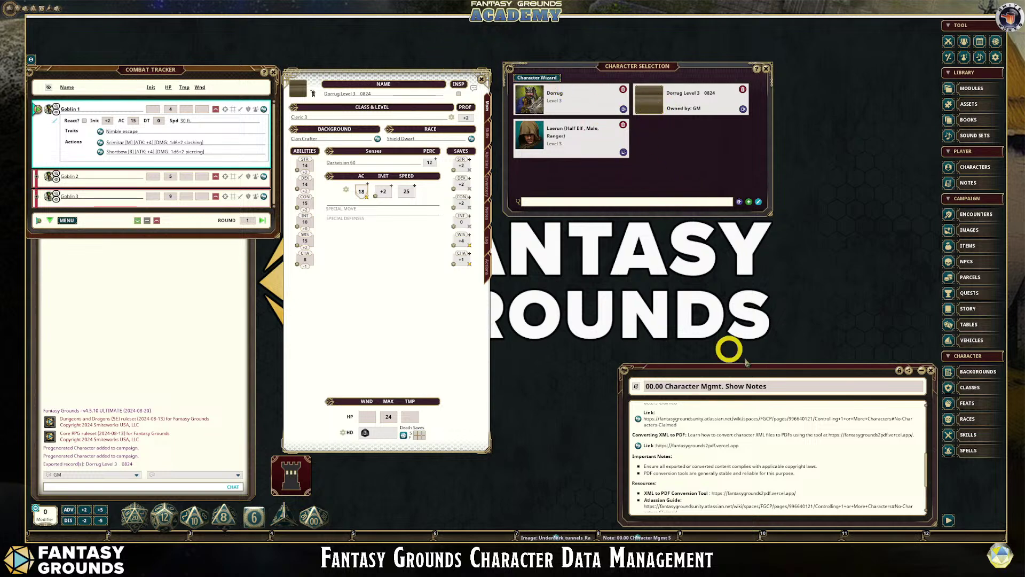
Place the Character Mgmt. Show Notes window beneath the character selection window and open its XML-to-PDF converter link.
left_click_drag(748, 370, 638, 237)
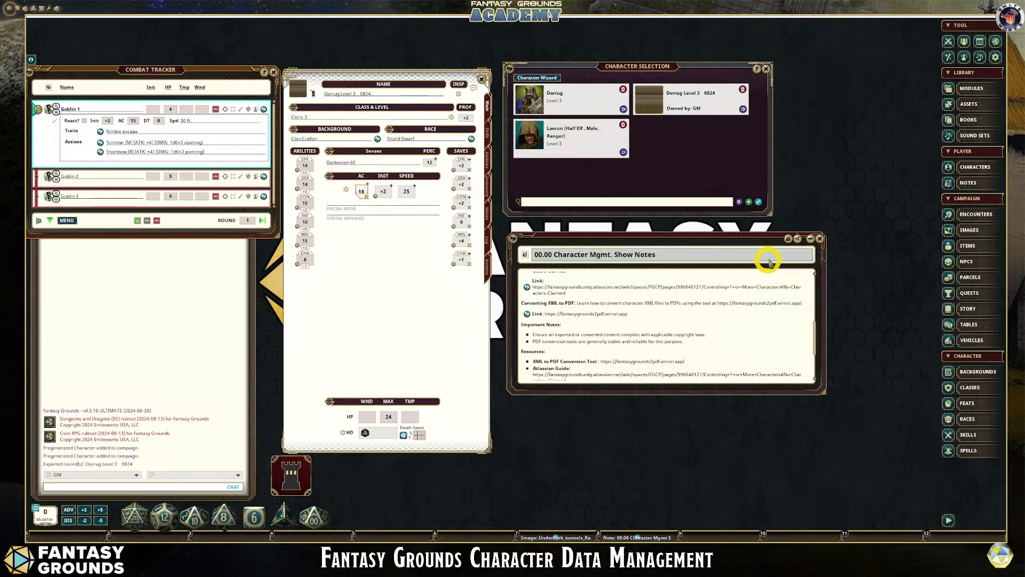
left_click_drag(648, 236, 644, 229)
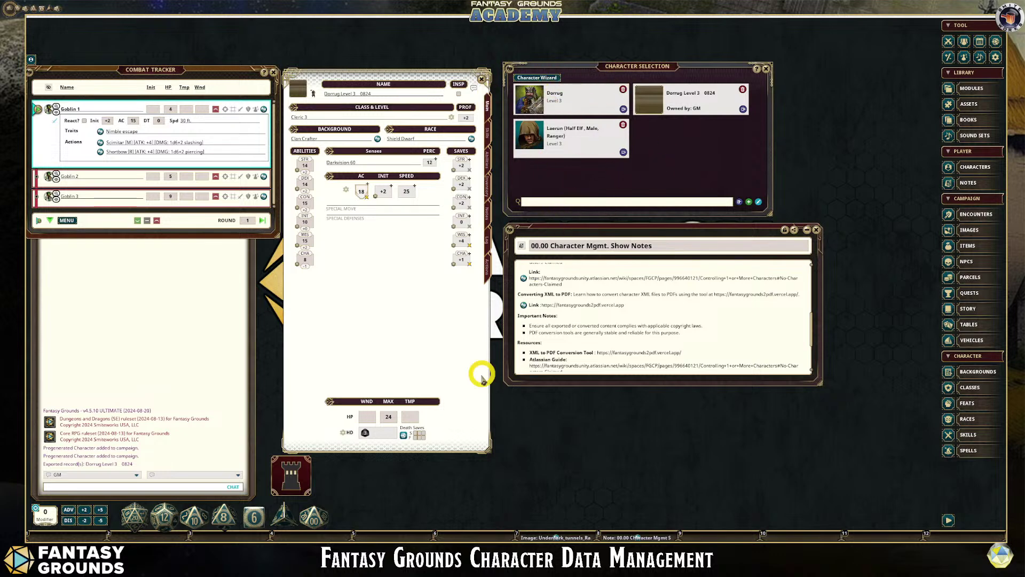
scroll(630, 327, "down", 1)
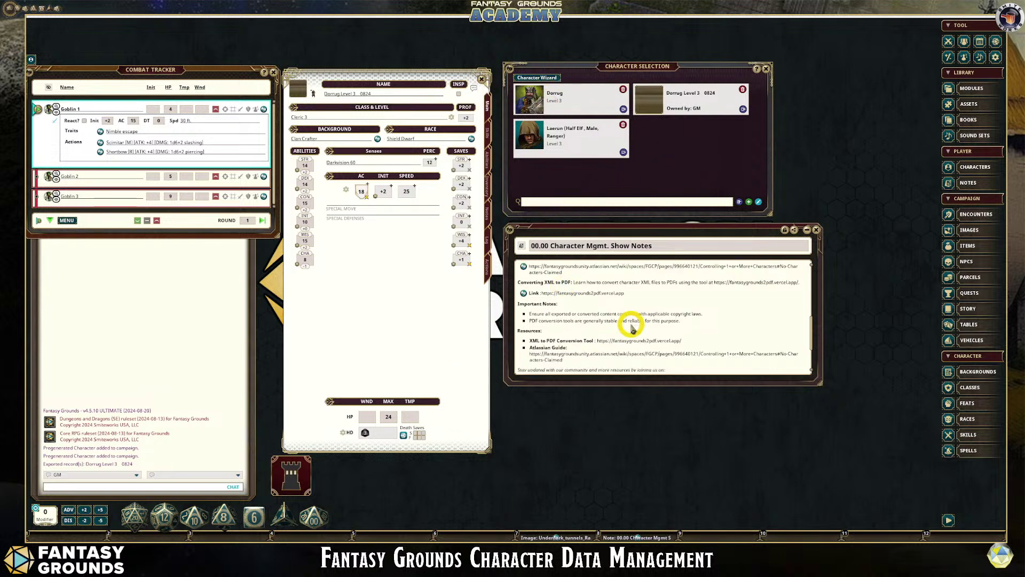
scroll(631, 328, "up", 1)
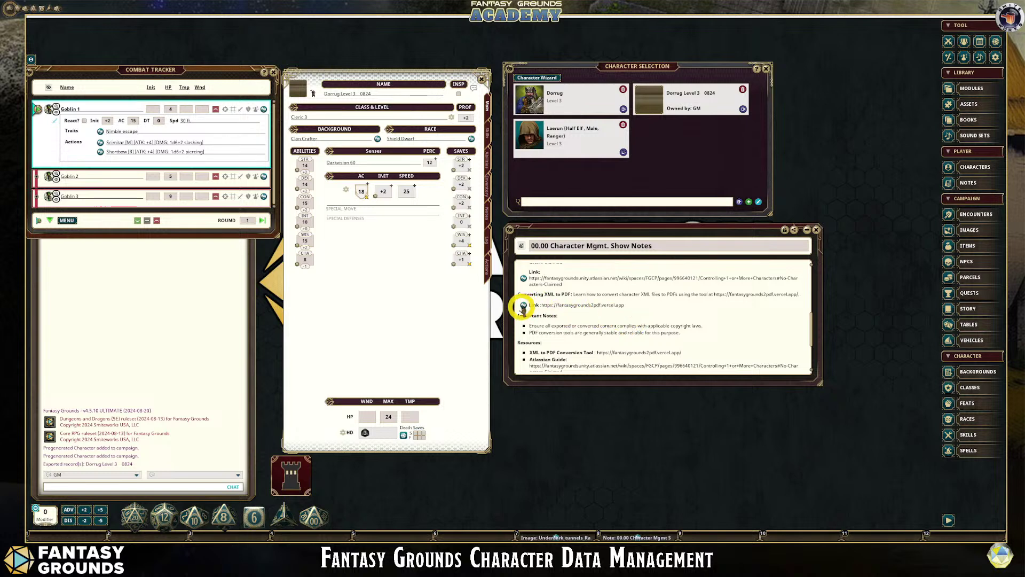
left_click(523, 306)
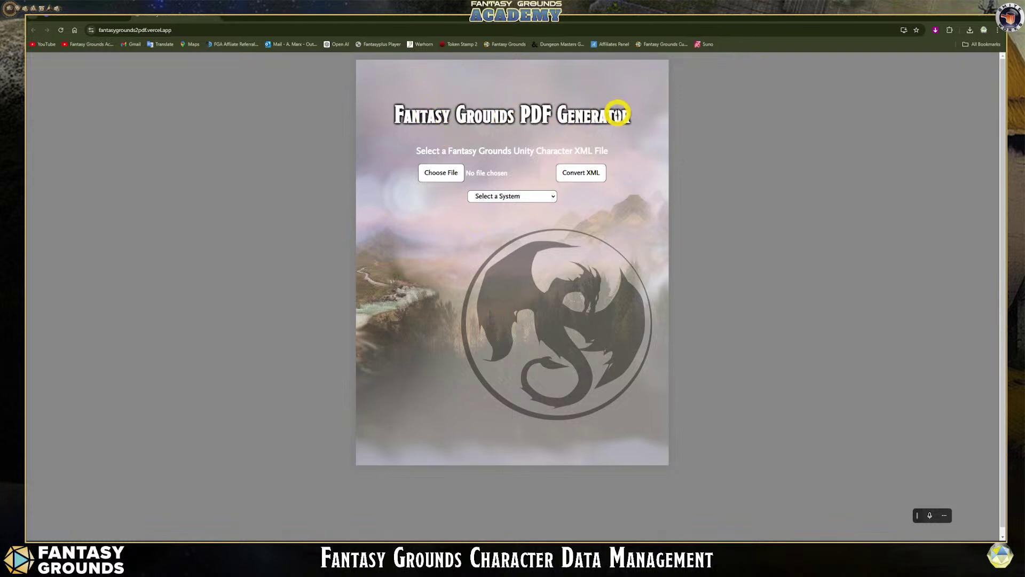
Load Dorrug L3 Cleric.xml into the PDF generator from D:, FG Academy, Fantasy Grounds Backup XML Characters, Dorrug Dwarven Cleric.
left_click(453, 174)
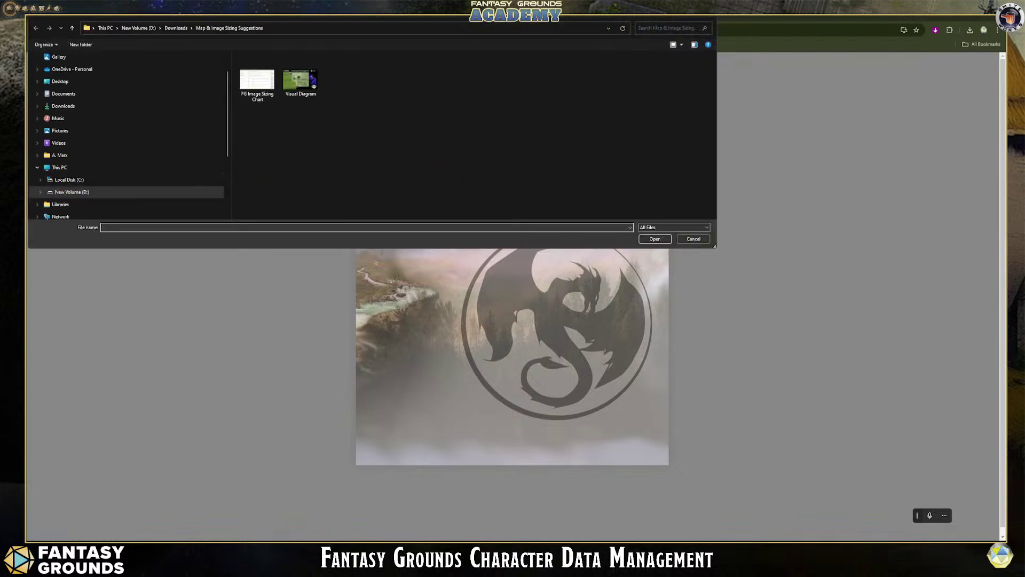
left_click(87, 192)
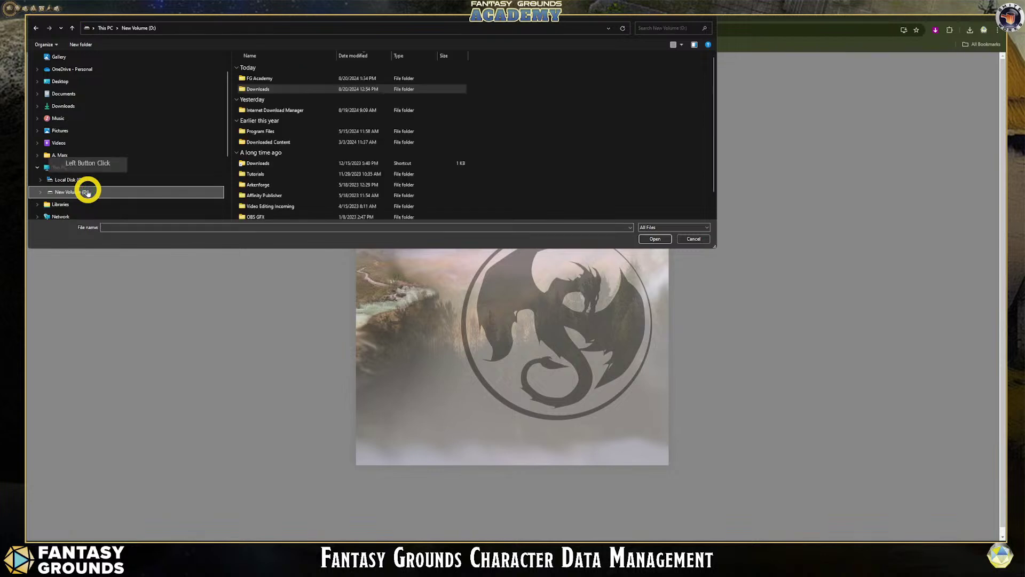
left_click(269, 80)
double_click(269, 81)
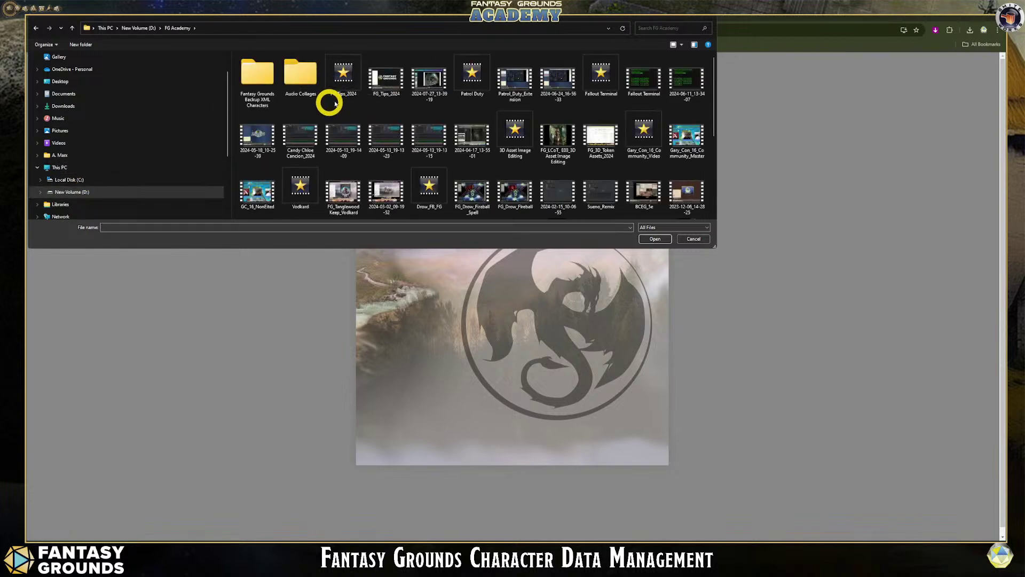
left_click(264, 80)
double_click(264, 80)
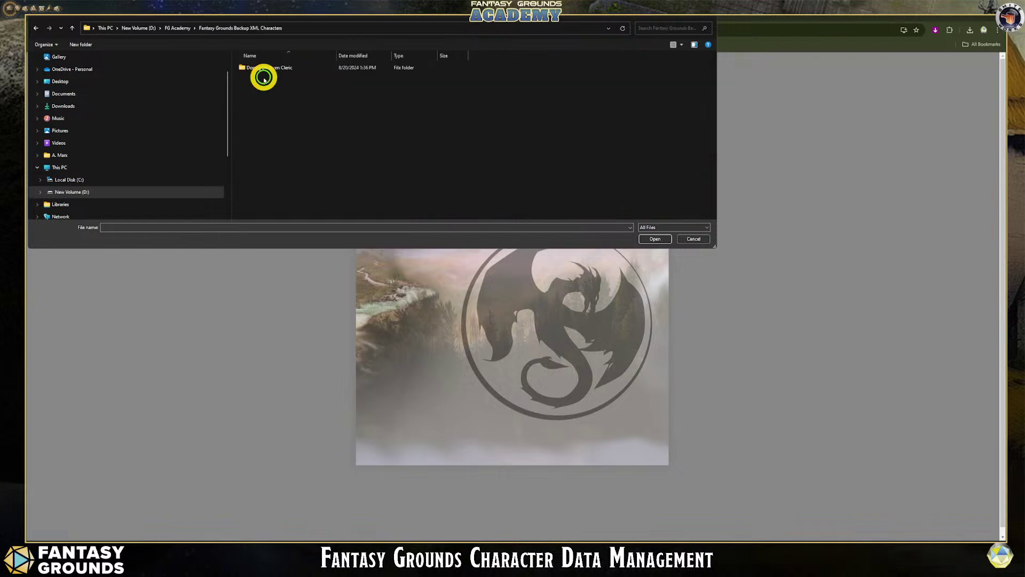
left_click(267, 68)
double_click(269, 69)
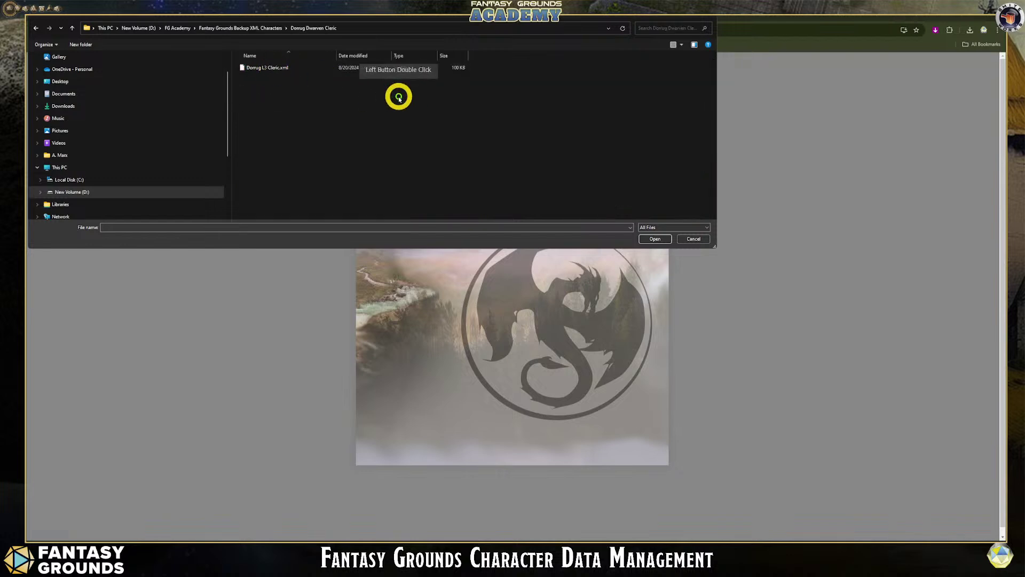
left_click(284, 69)
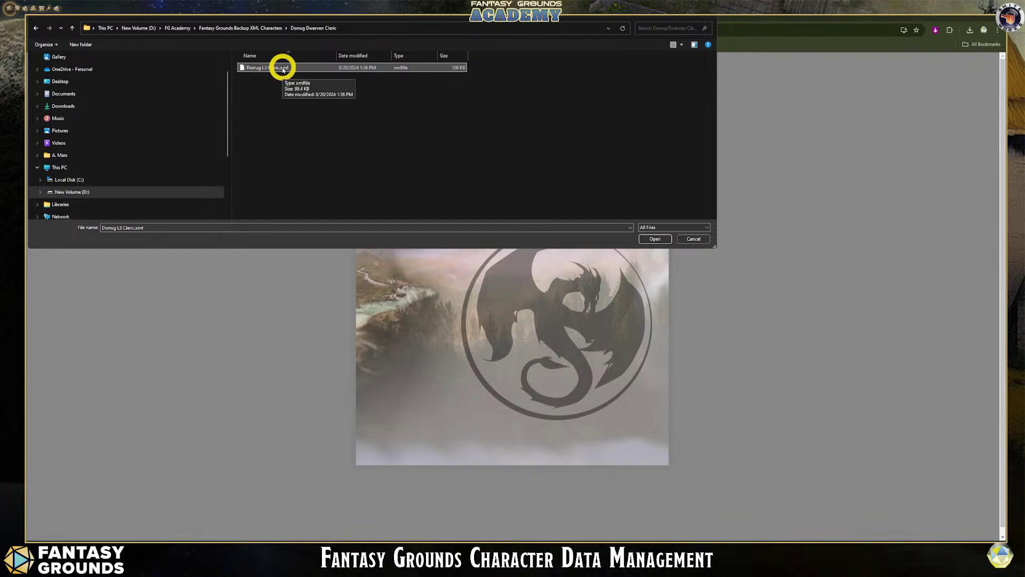
left_click(656, 239)
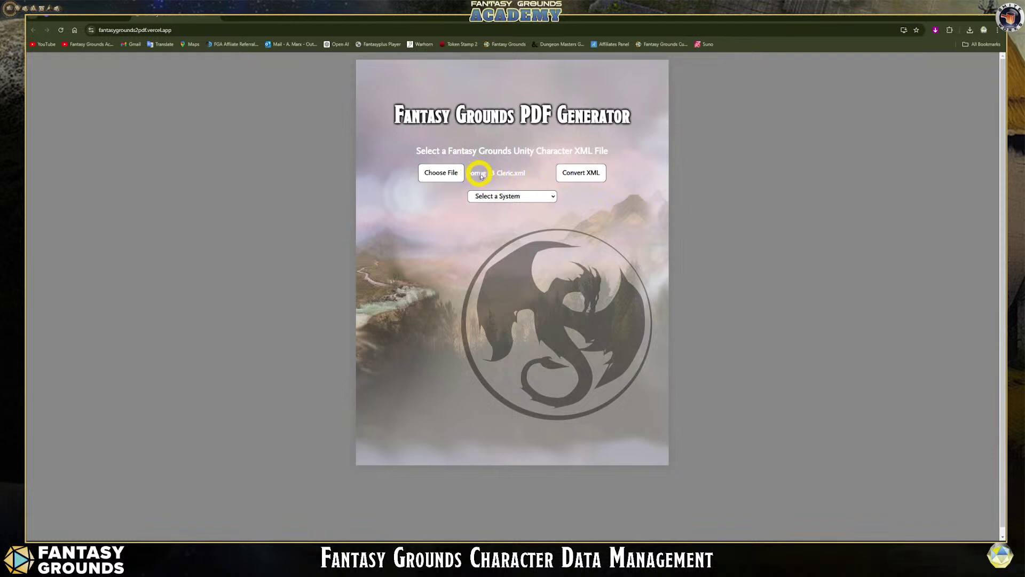
Set the game system to D&D 5th Edition and convert the character XML into a printable sheet.
left_click(545, 198)
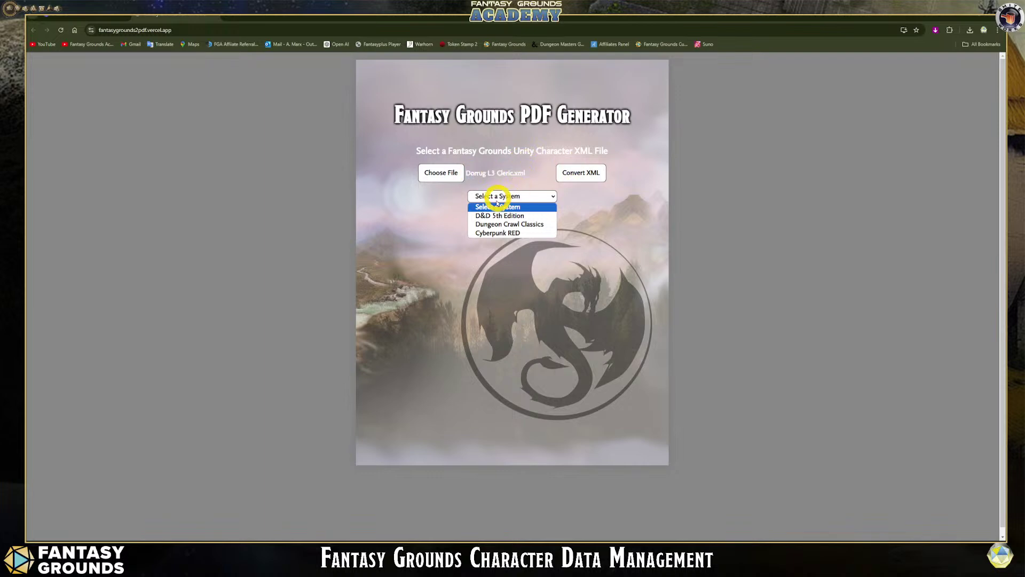
left_click(512, 217)
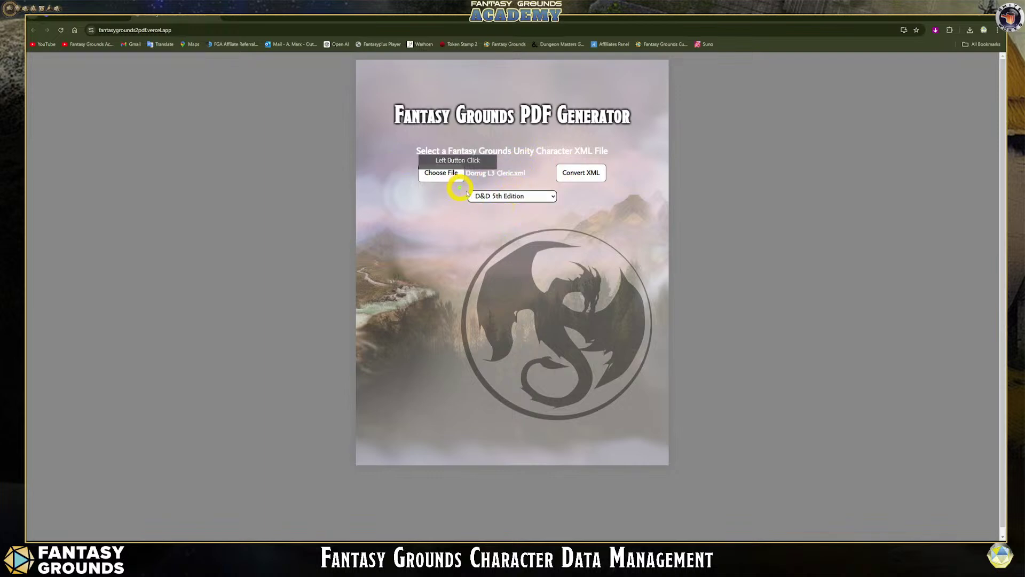
left_click(576, 178)
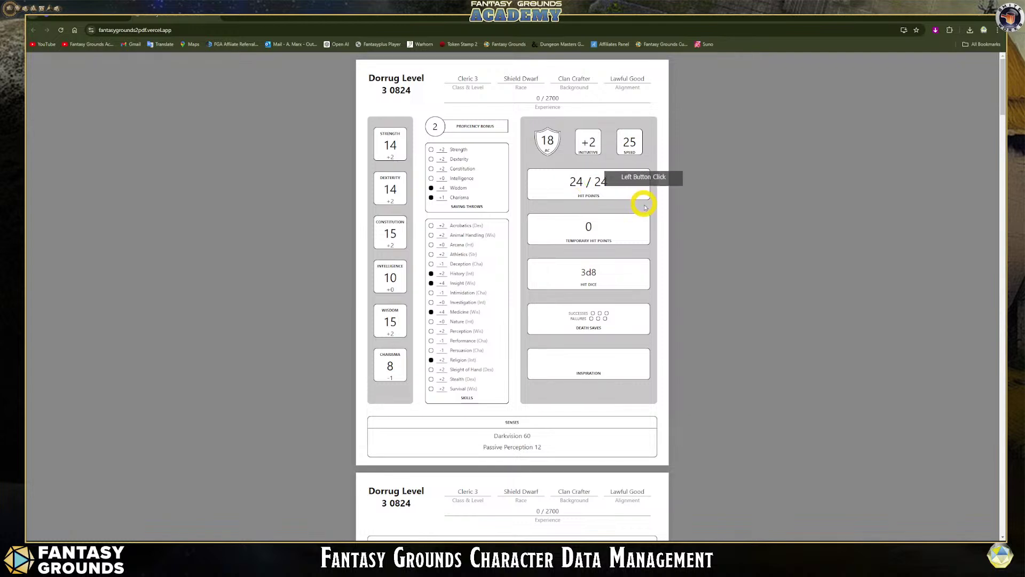
Review the generated character sheet from its core statistics through languages, treasure, personality traits, weapons and spells.
scroll(509, 235, "down", 13)
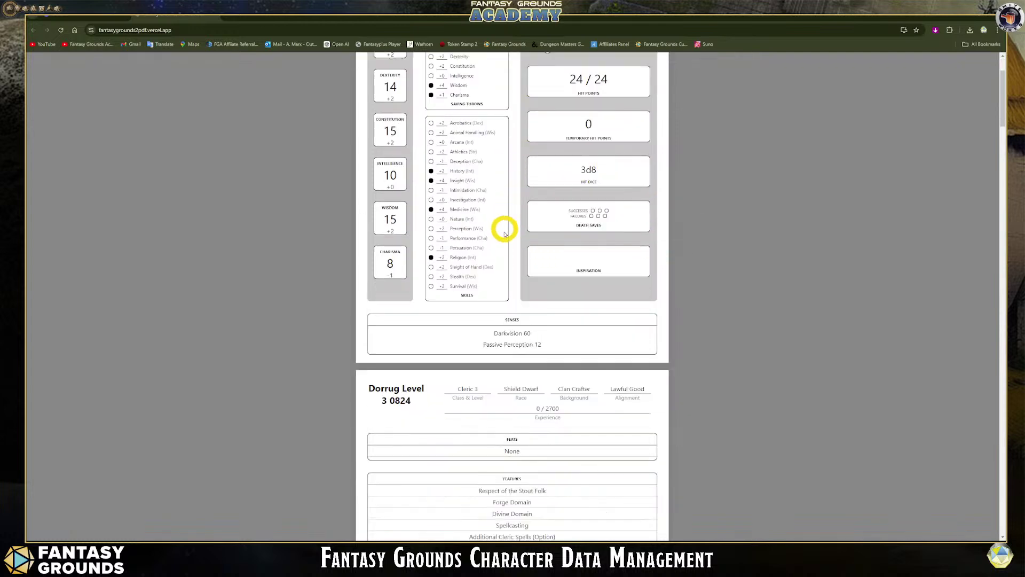
scroll(502, 258, "down", 12)
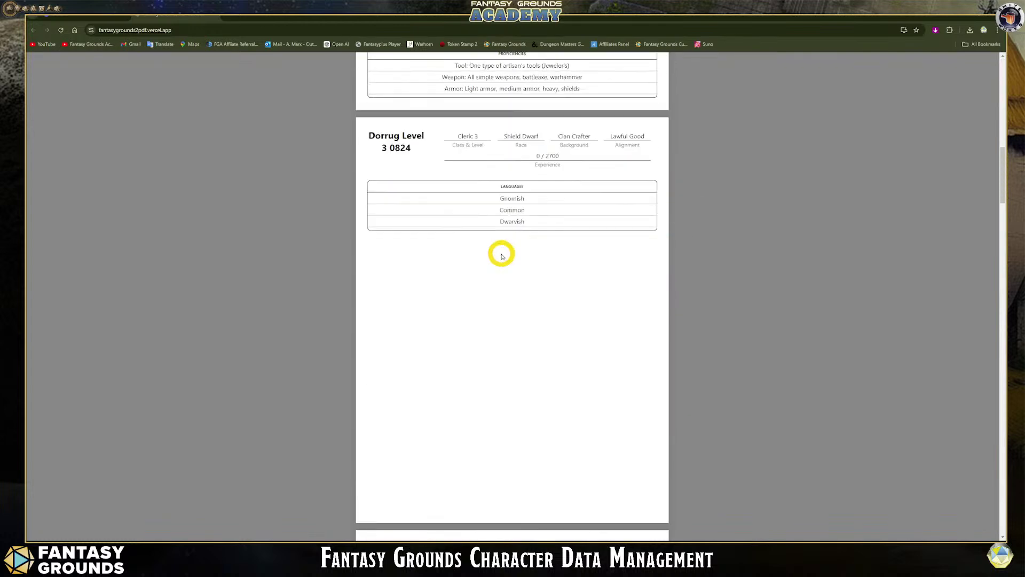
scroll(502, 255, "down", 10)
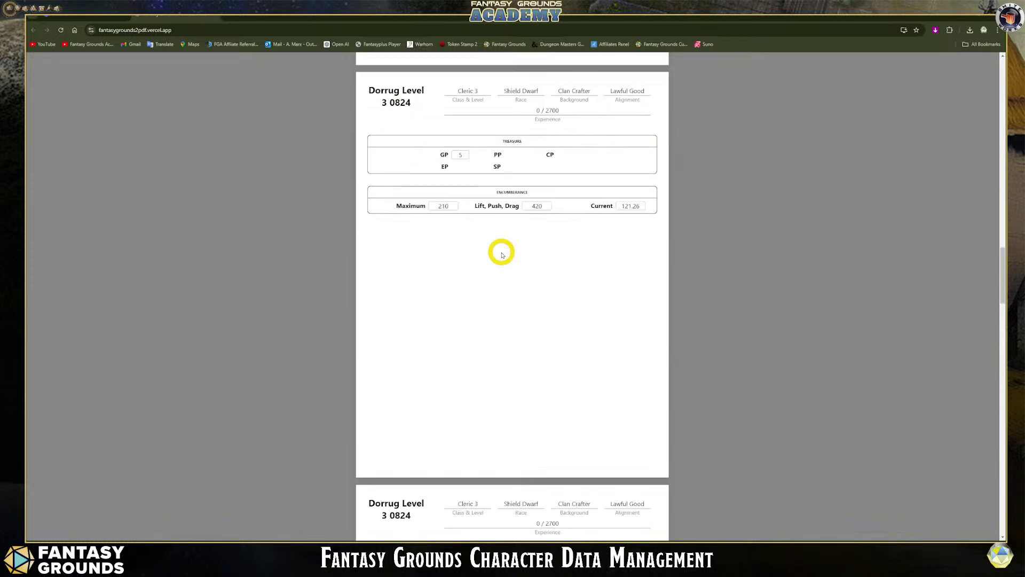
scroll(500, 255, "down", 7)
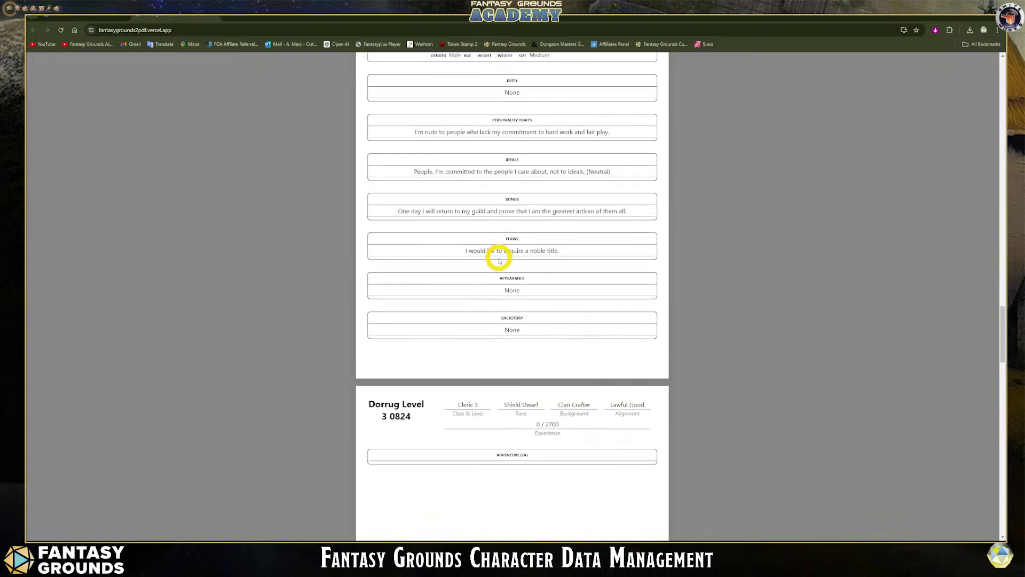
scroll(501, 252, "down", 6)
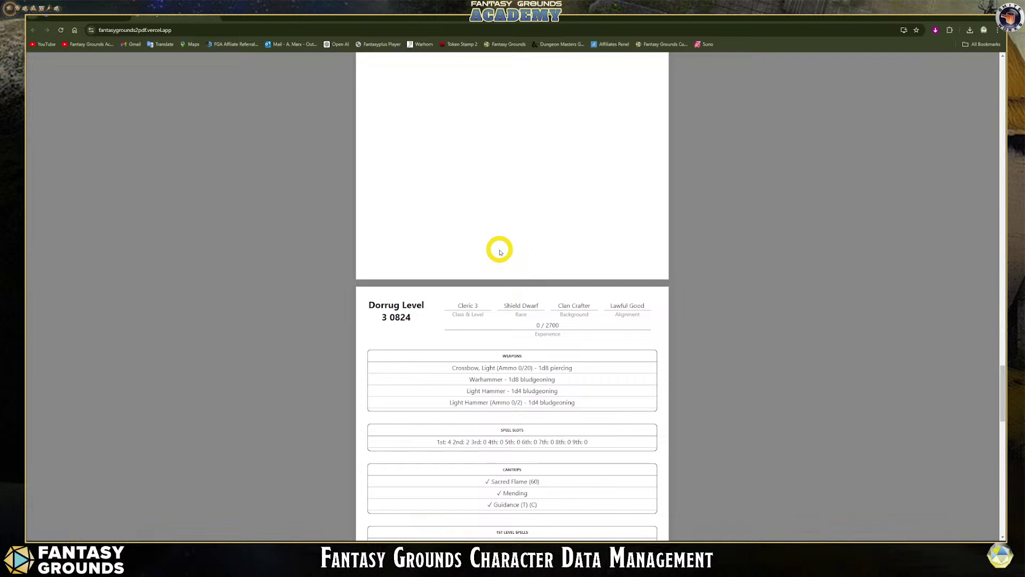
scroll(499, 251, "down", 10)
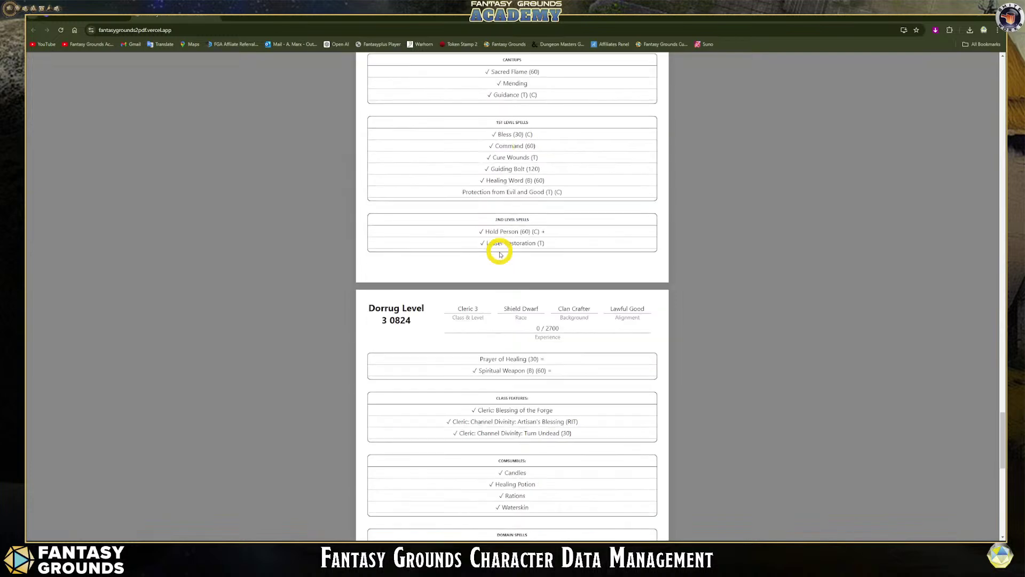
scroll(500, 256, "up", 10)
scroll(497, 251, "up", 10)
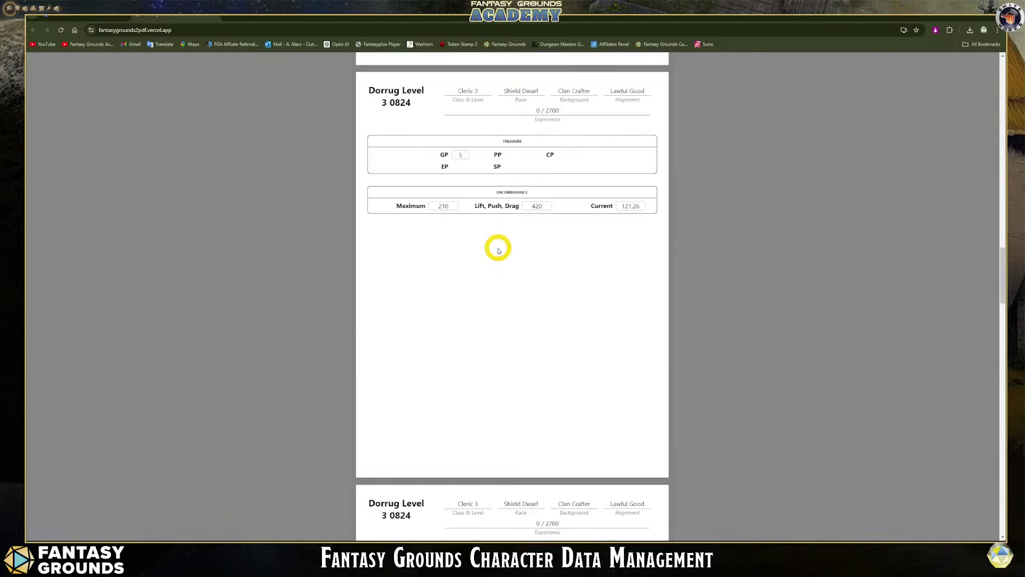
scroll(495, 246, "up", 10)
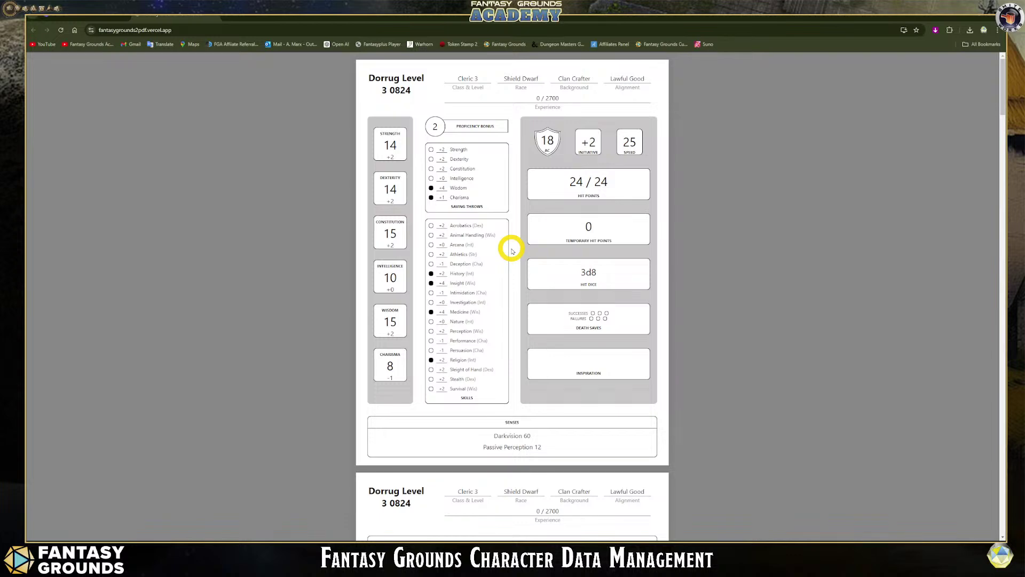
Examine the inventory pages of the converted sheet and compare them with the main statistics page.
scroll(483, 263, "down", 15)
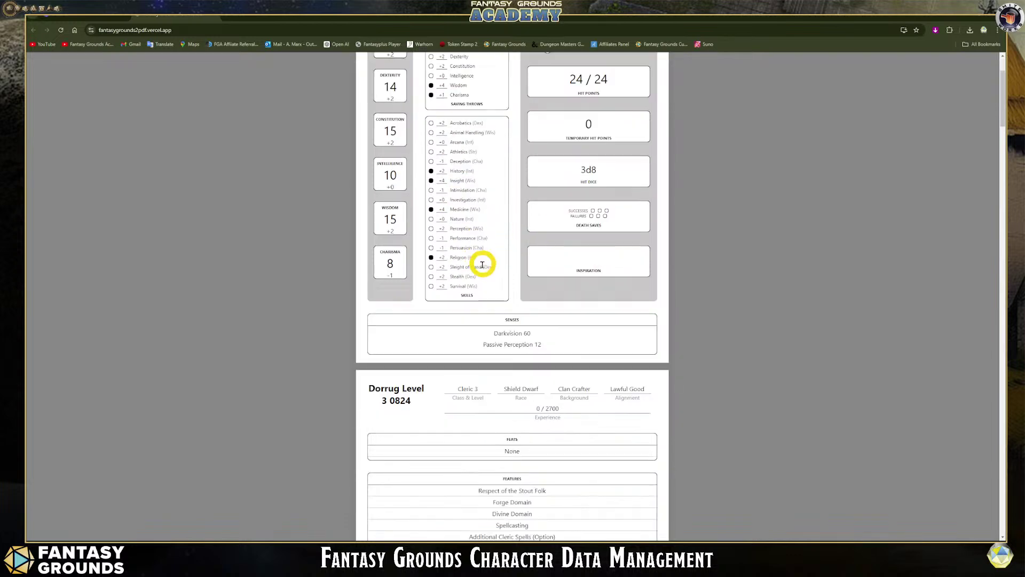
scroll(488, 282, "down", 6)
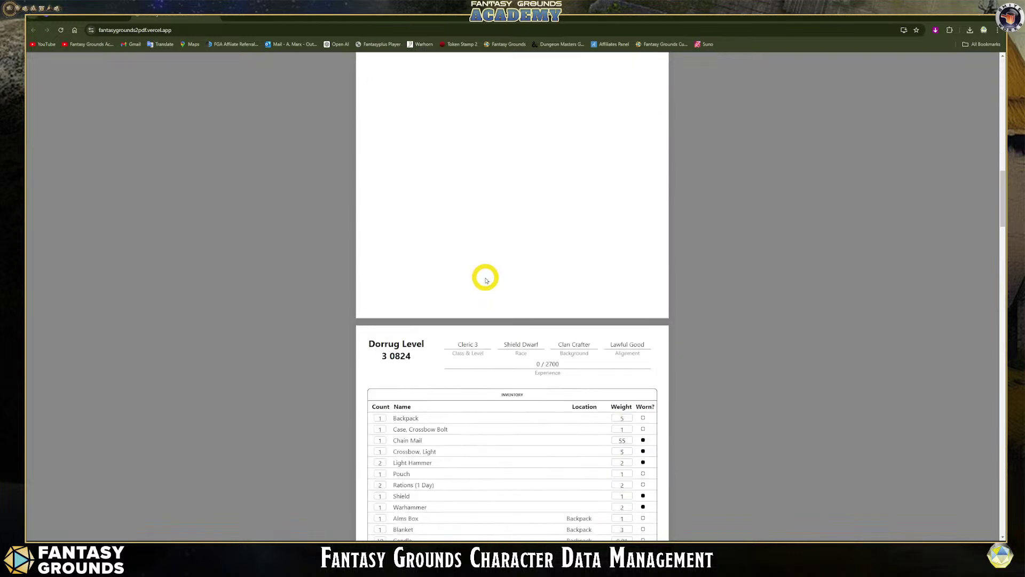
scroll(485, 280, "up", 18)
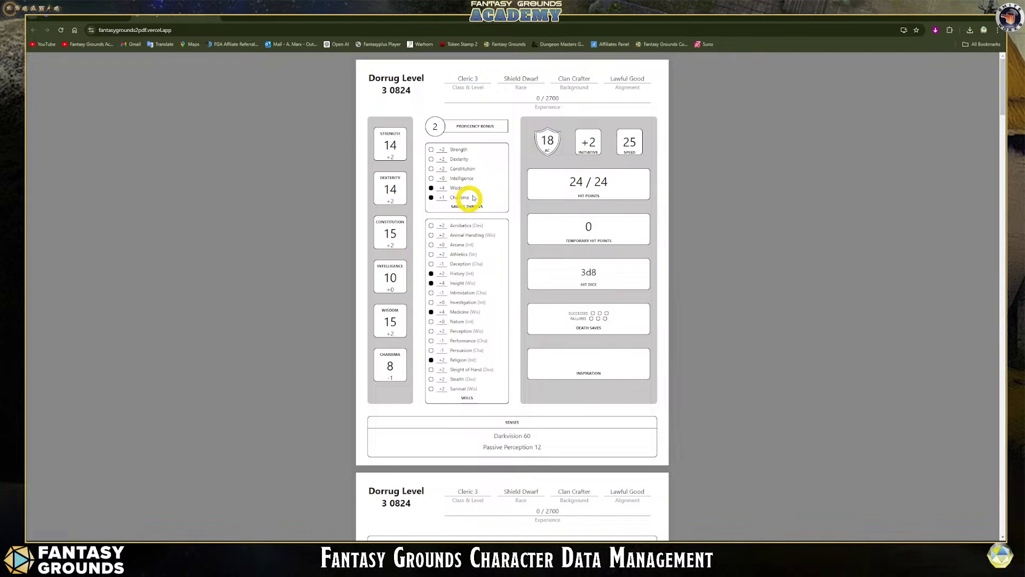
scroll(458, 208, "down", 2)
scroll(469, 222, "up", 2)
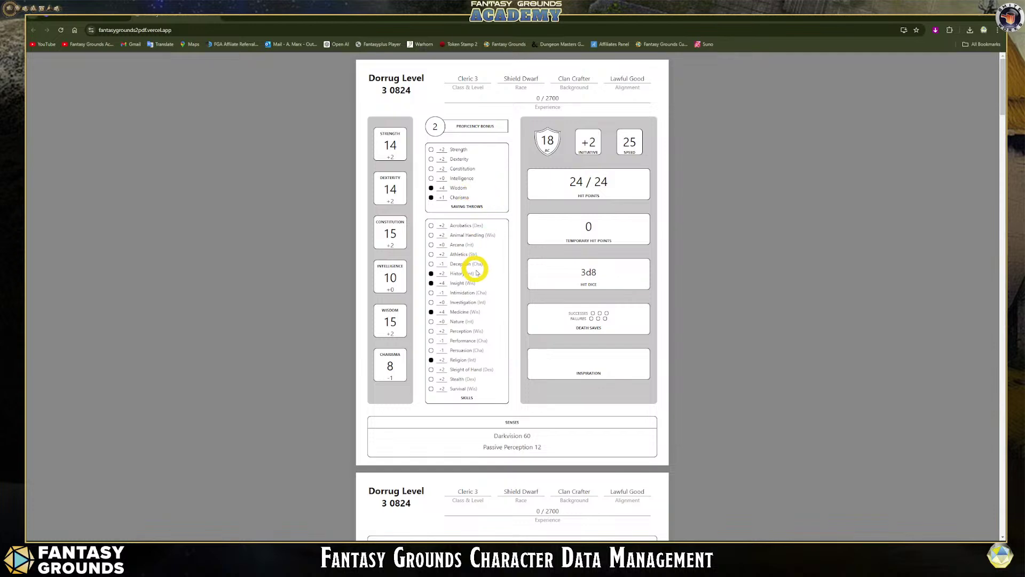
scroll(471, 265, "down", 15)
scroll(471, 264, "down", 14)
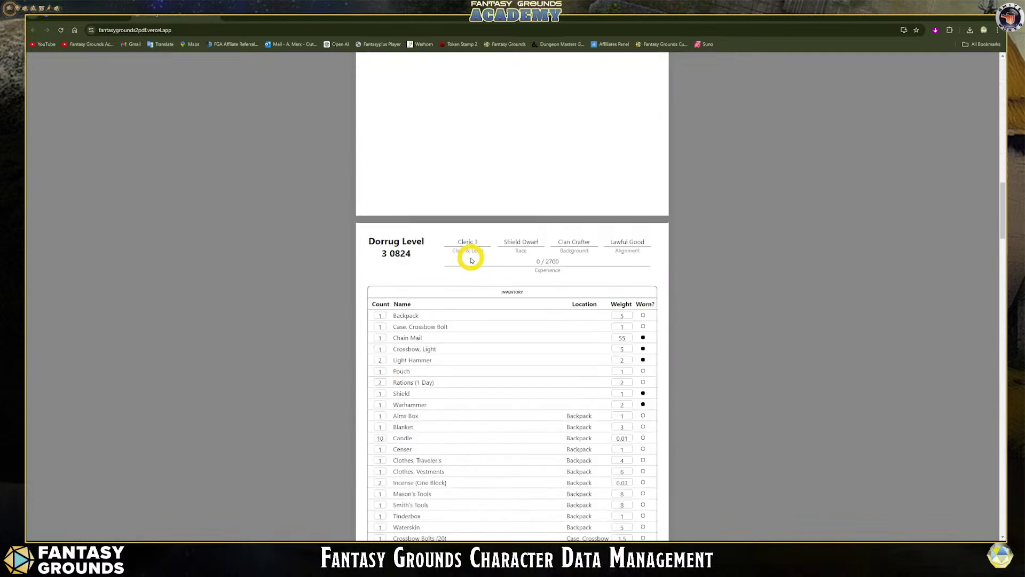
scroll(466, 261, "up", 20)
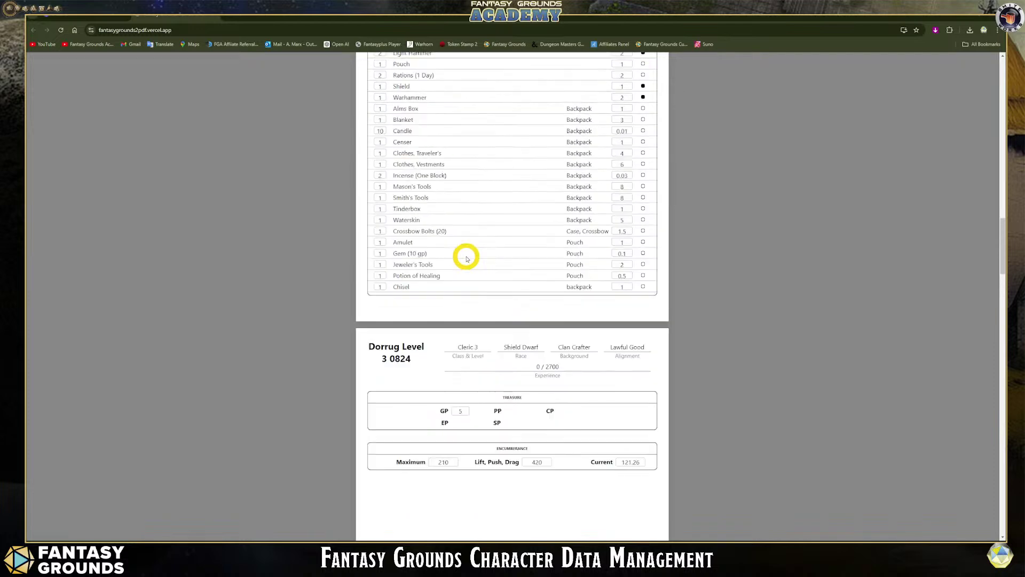
scroll(461, 252, "up", 4)
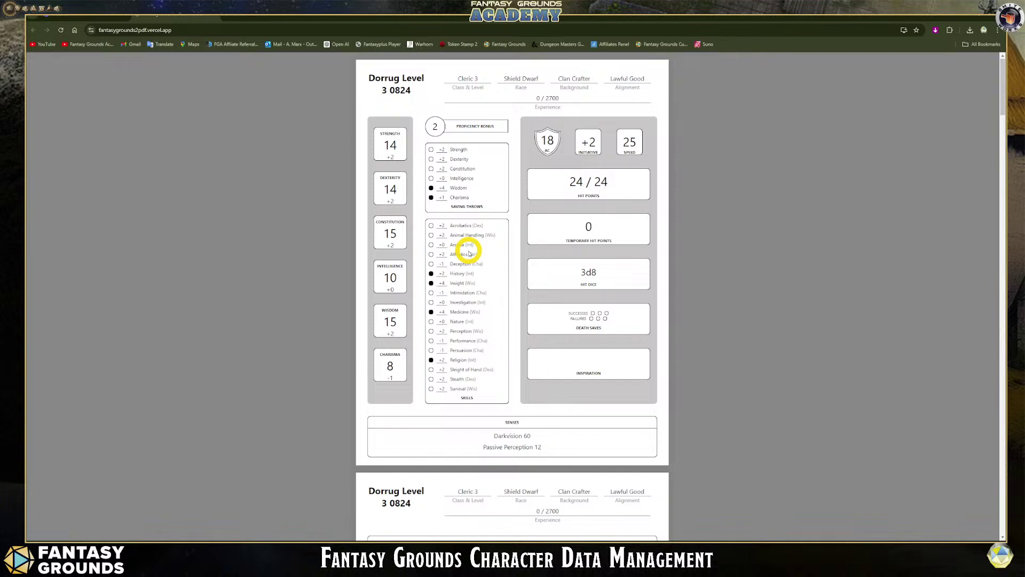
Check the skills and senses on the first page and the feats and features on the second.
scroll(519, 360, "down", 1)
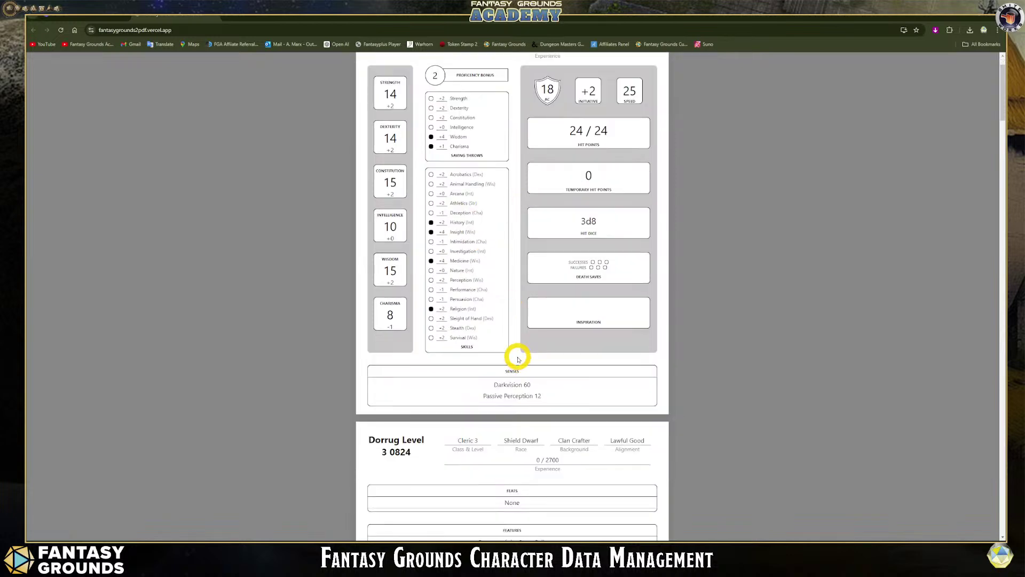
scroll(517, 352, "down", 3)
scroll(359, 258, "up", 1)
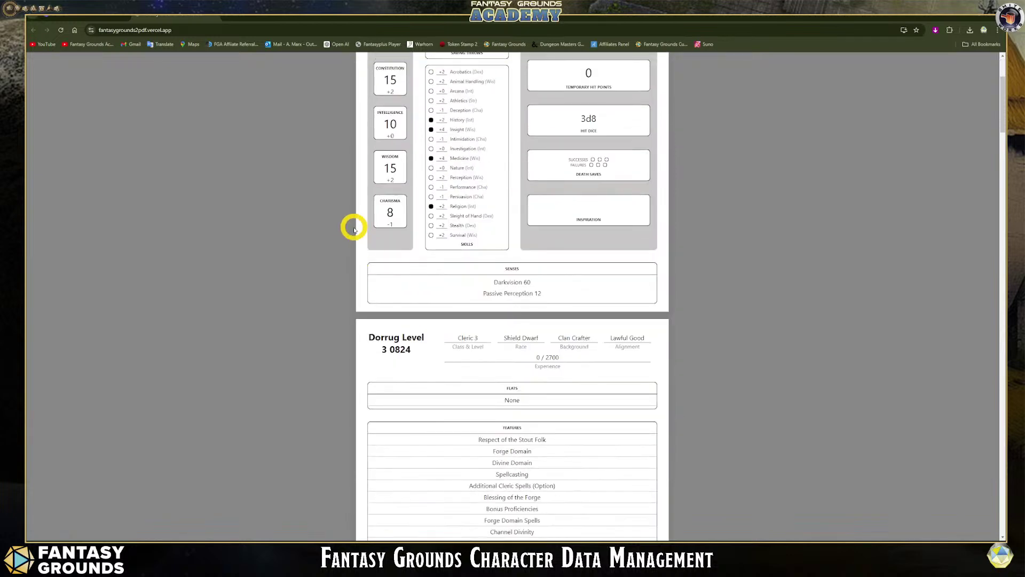
scroll(385, 133, "up", 3)
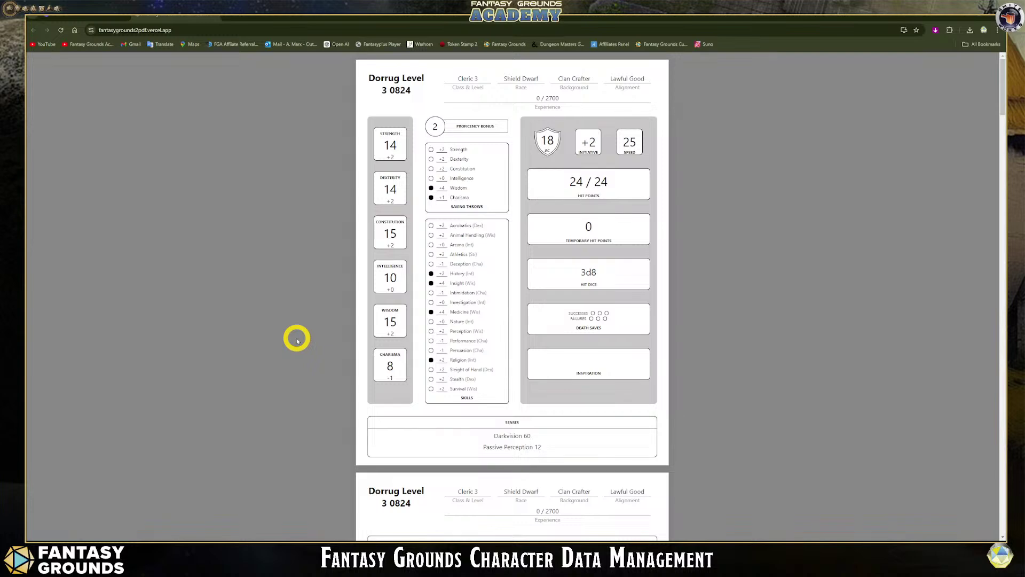
scroll(297, 339, "down", 1)
scroll(297, 338, "up", 1)
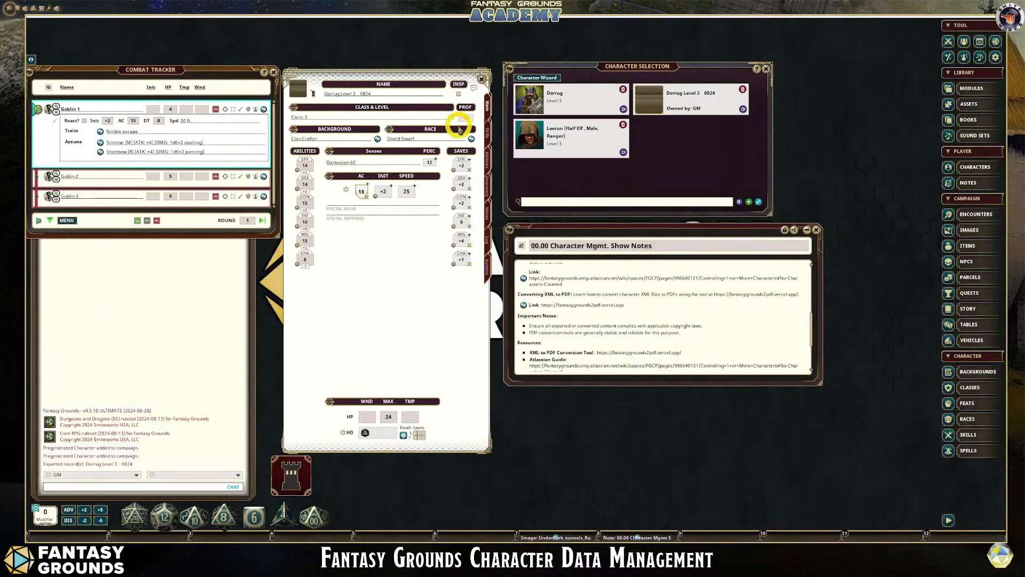
Switch back to Fantasy Grounds and adjust the overlapping Dorrug character sheets, bringing the original Dorrug sheet to the front.
mouse_move(426, 71)
left_mouse_down()
mouse_move(437, 73)
mouse_move(428, 69)
left_mouse_up()
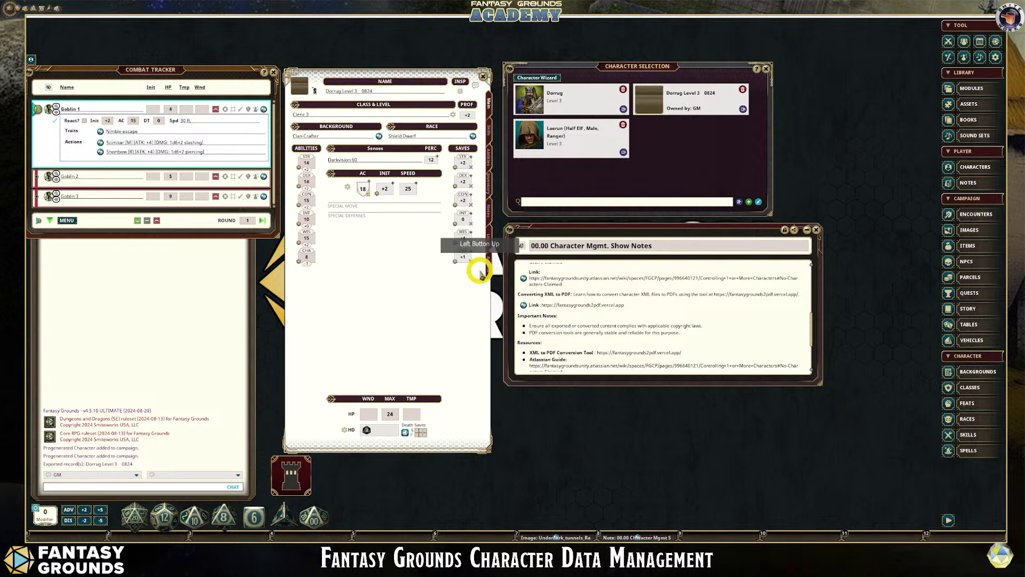
left_click_drag(489, 450, 487, 449)
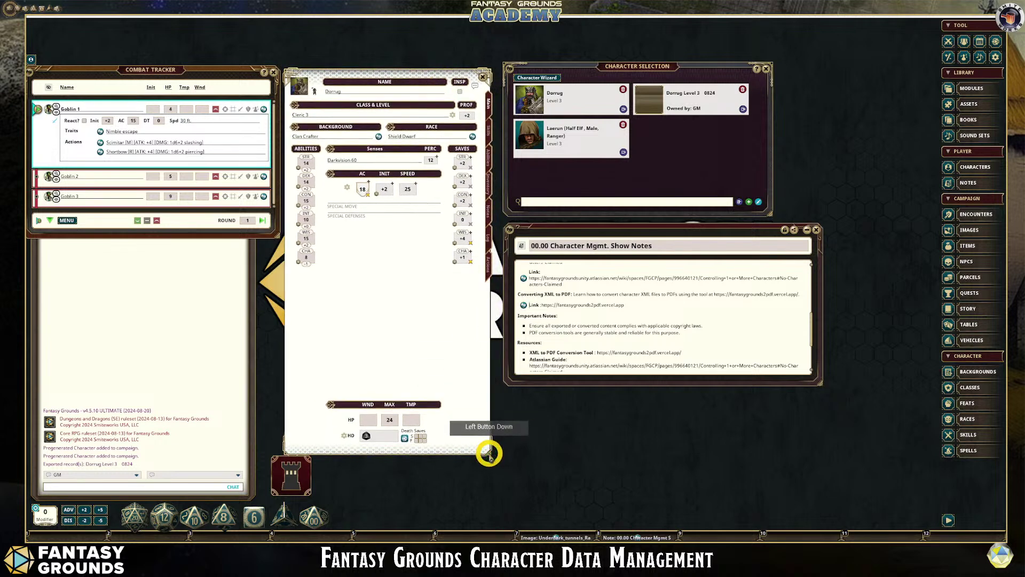